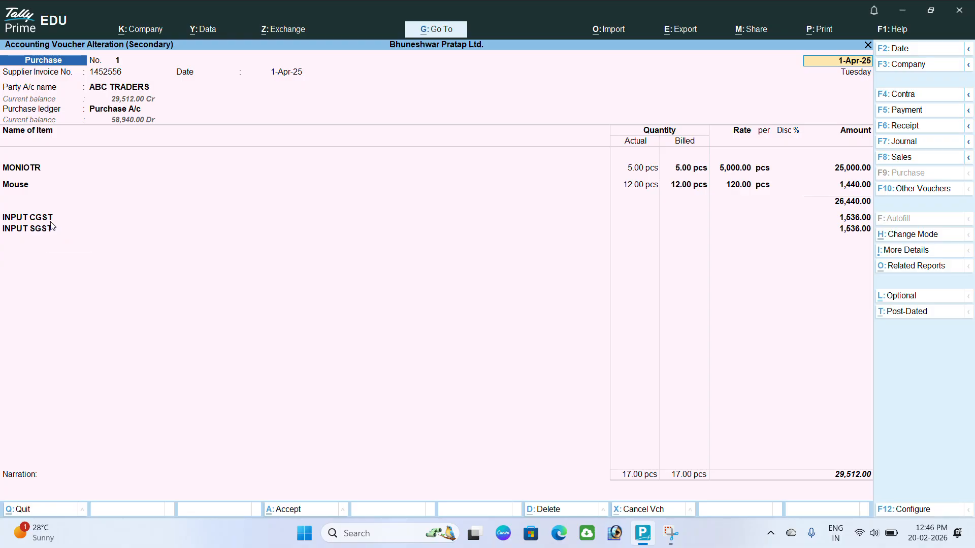
# - Quit the MONIOTR purchase voucher without saving, leave the Day Book, and open a new voucher No. 3
pyautogui.click(327, 165)
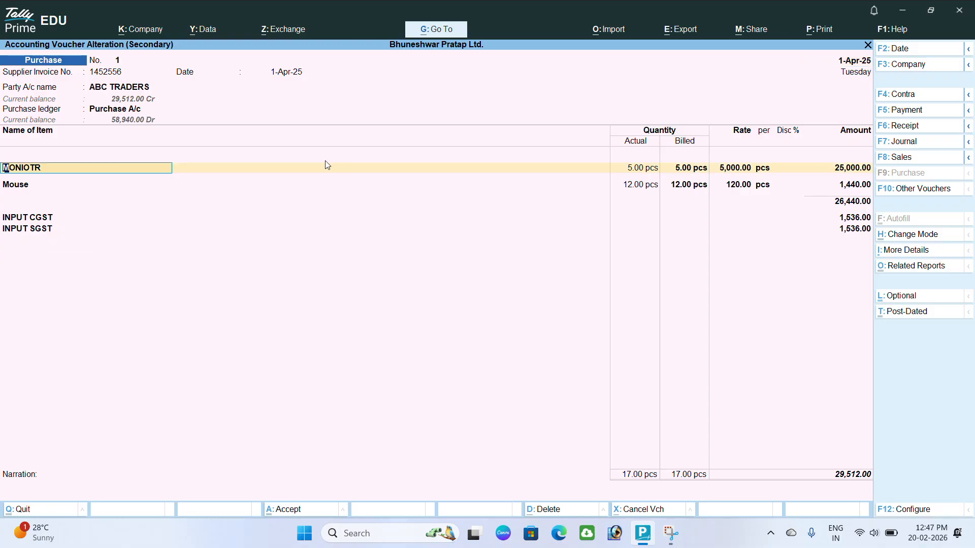
pyautogui.press('Escape')
pyautogui.press('y')
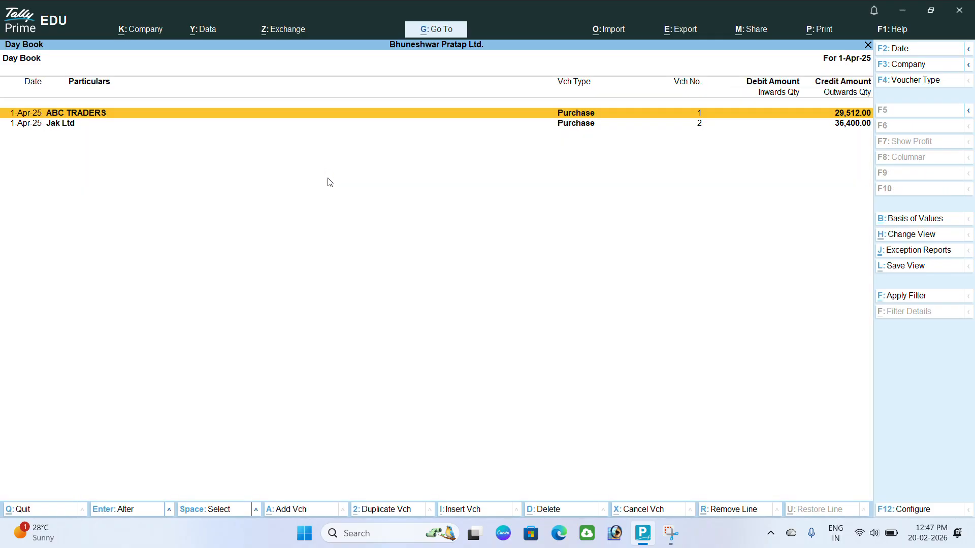
pyautogui.press('Escape')
pyautogui.click(643, 240)
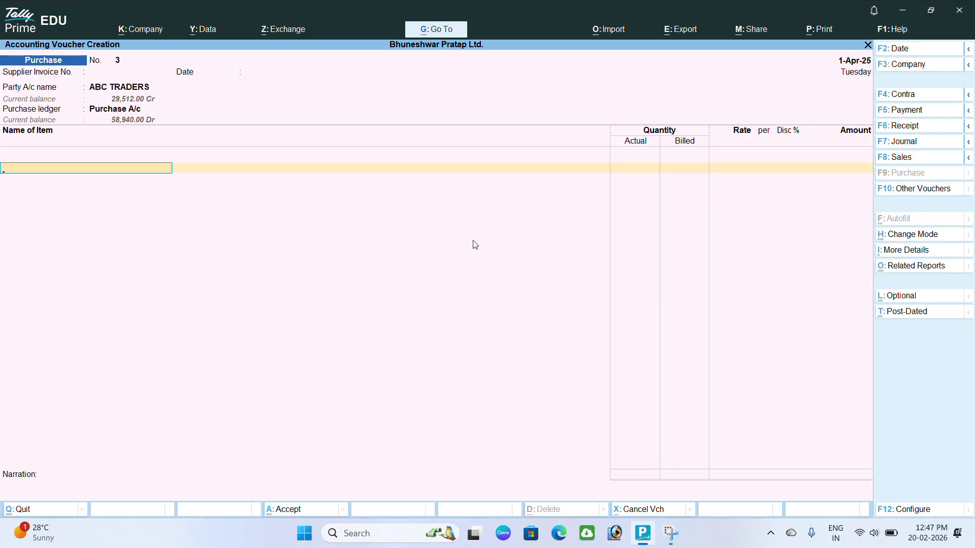
pyautogui.press('Escape')
pyautogui.press('y')
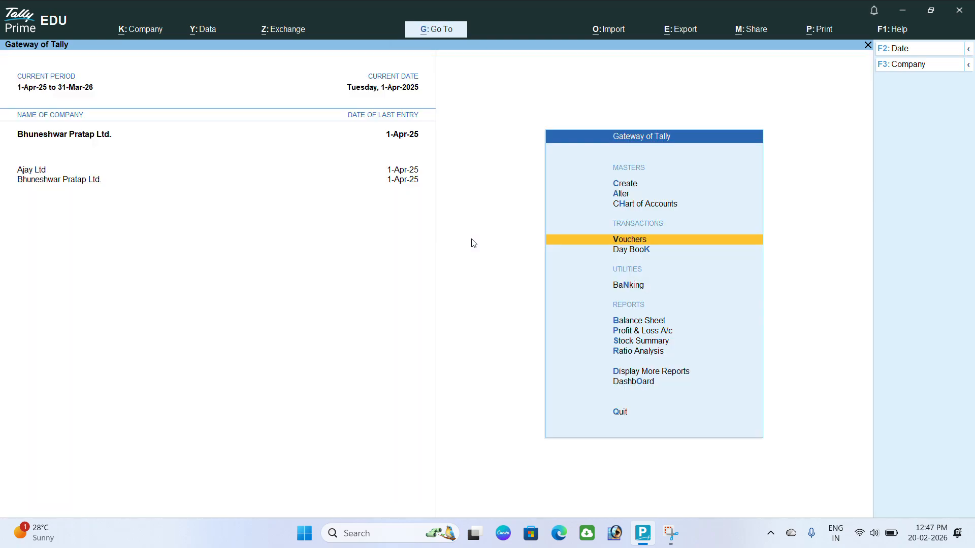
pyautogui.click(622, 239)
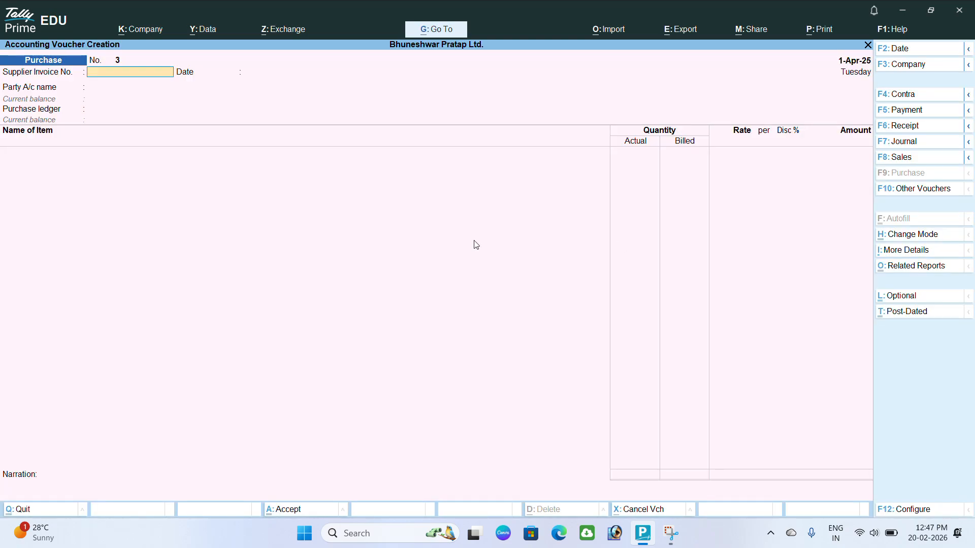
# - Switch the voucher to Sales No. 3, choose Cash as party account, and skip the dispatch details
pyautogui.press('F8')
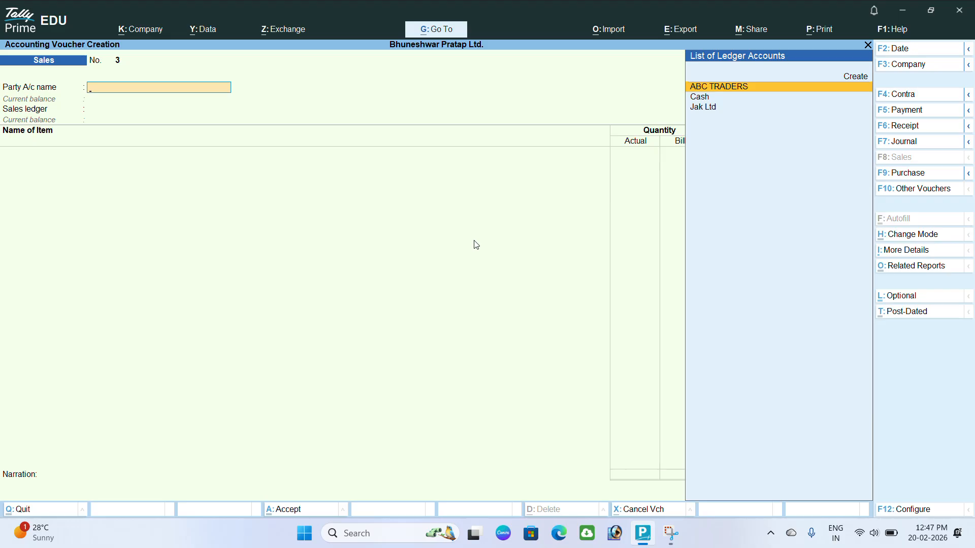
pyautogui.press('Up')
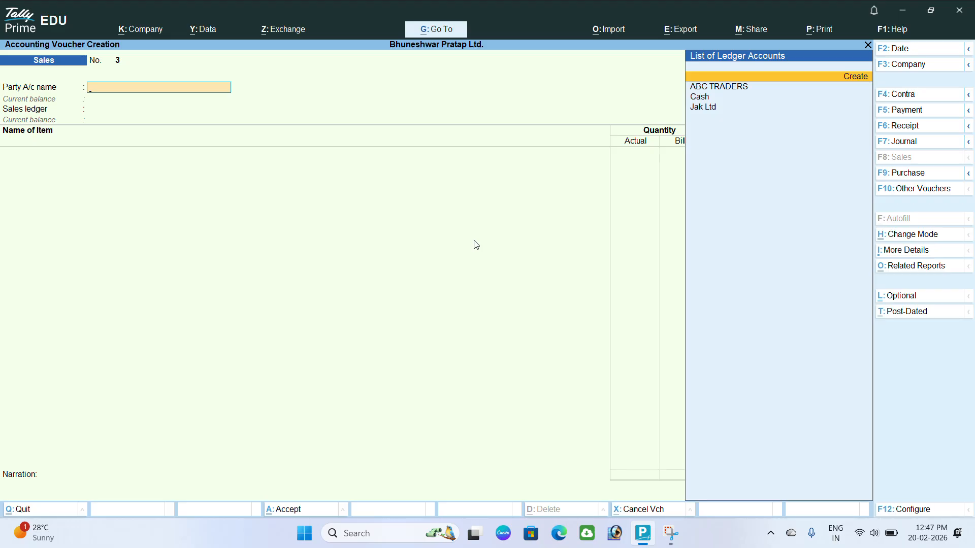
pyautogui.press('Down')
pyautogui.press('Down')
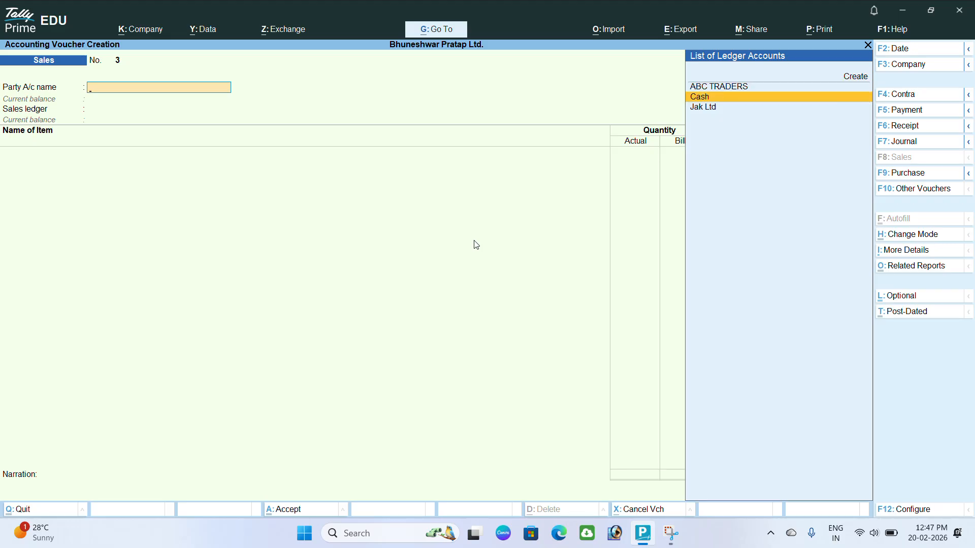
pyautogui.press('Return')
pyautogui.press('Return')
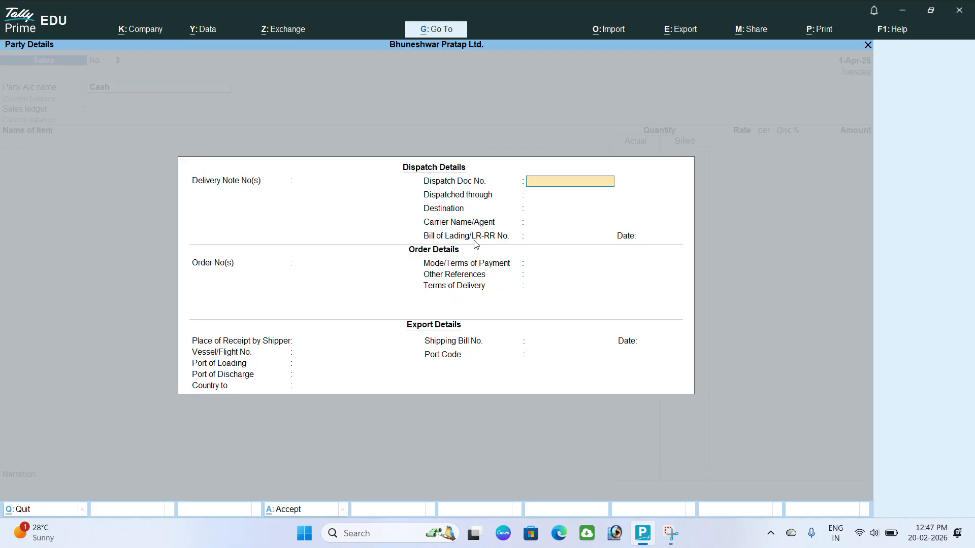
pyautogui.press('Return')
pyautogui.press('Return')
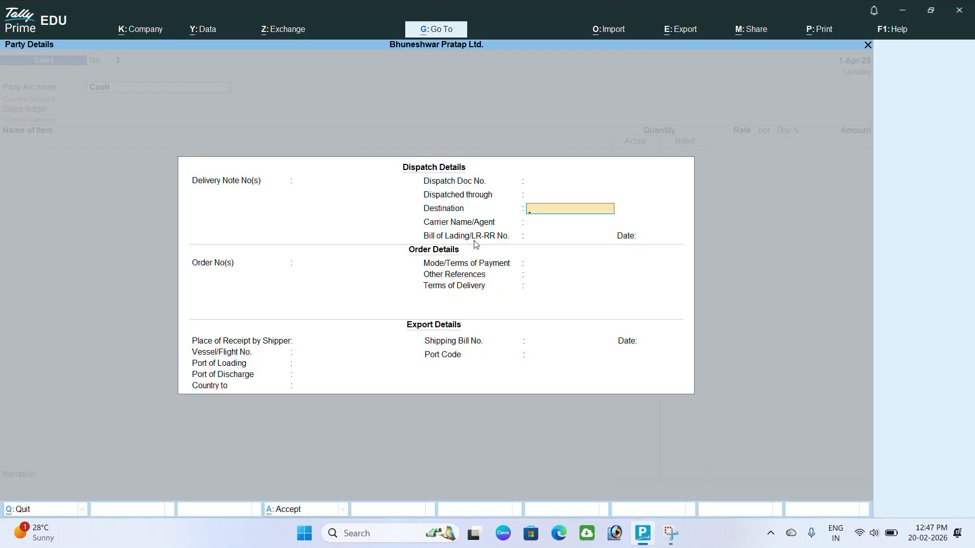
pyautogui.press('Return')
pyautogui.press('Return')
pyautogui.press('Return')
pyautogui.press('Return')
pyautogui.press('Return')
pyautogui.press('Return')
pyautogui.press('Return')
pyautogui.press('Return')
pyautogui.press('Return')
pyautogui.press('Return')
pyautogui.press('Return')
pyautogui.press('Return')
pyautogui.press('Return')
pyautogui.press('Return')
pyautogui.press('Return')
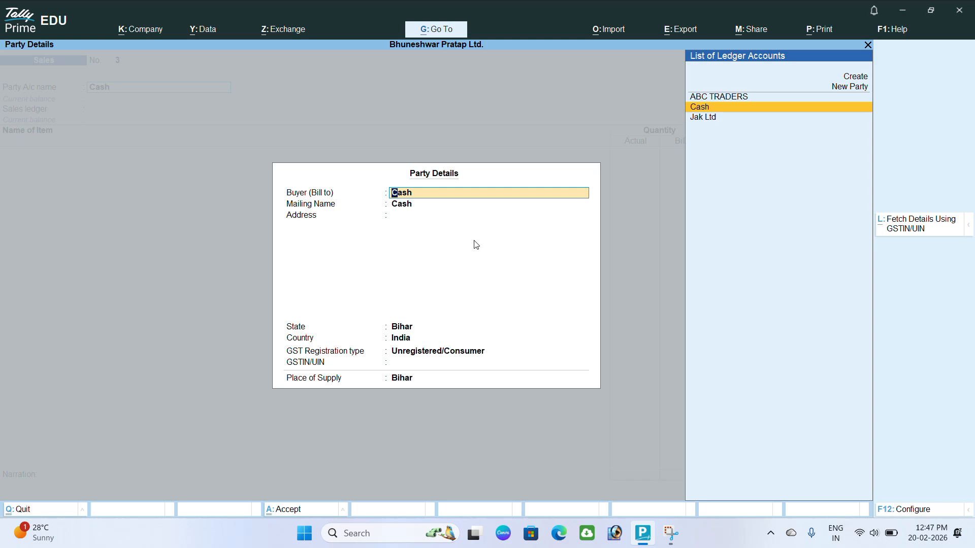
# - Enter the buyer's name as a new party, plus their address and mobile number lines
pyautogui.press('Return')
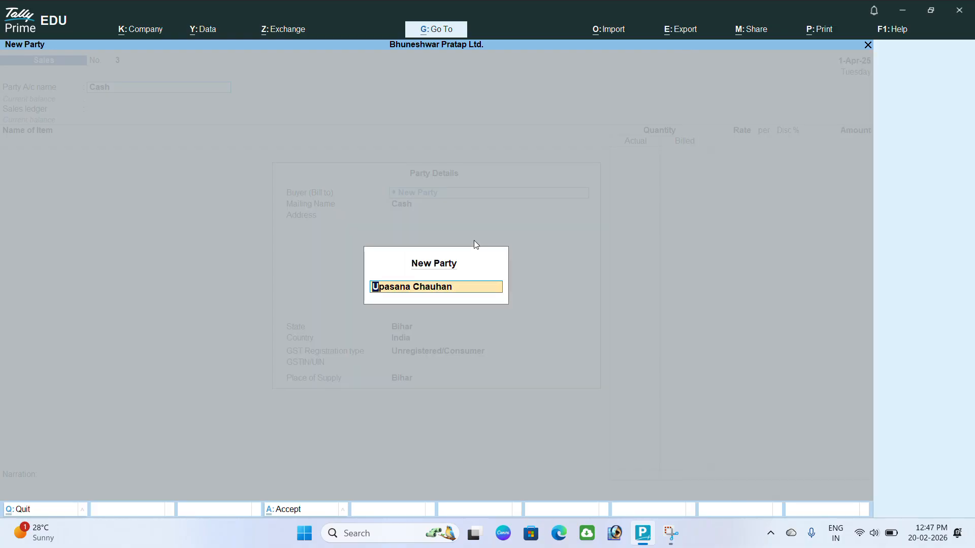
pyautogui.press('Return')
pyautogui.press('Return')
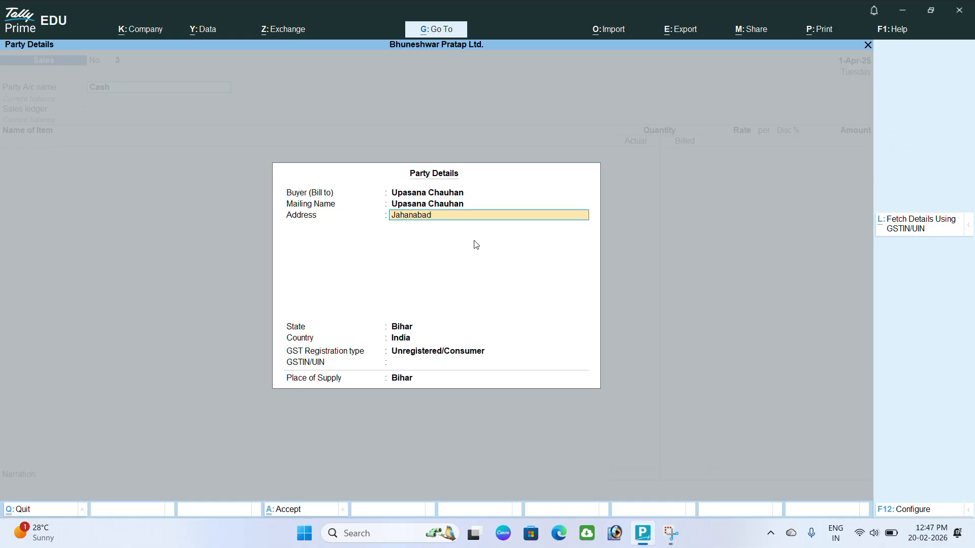
pyautogui.press('Return')
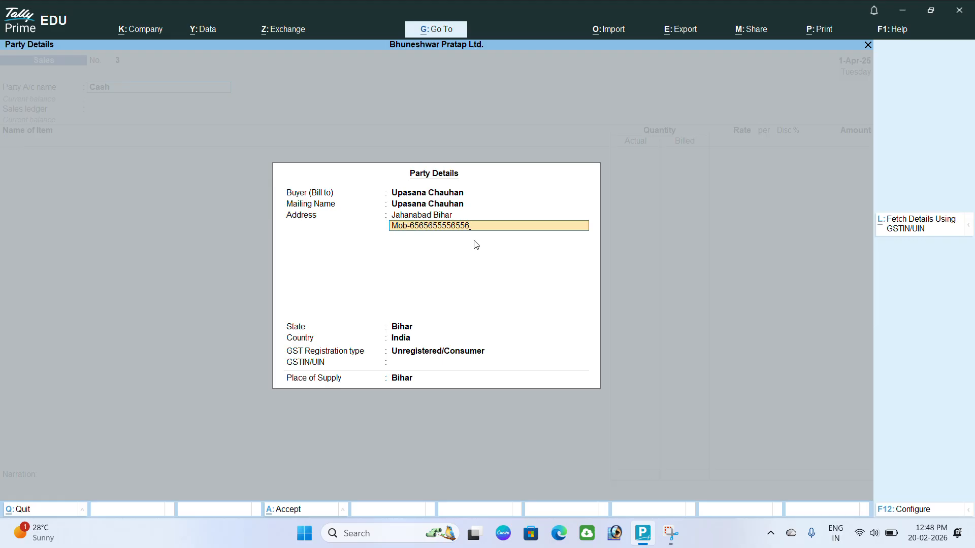
pyautogui.press('Return')
pyautogui.press('Return')
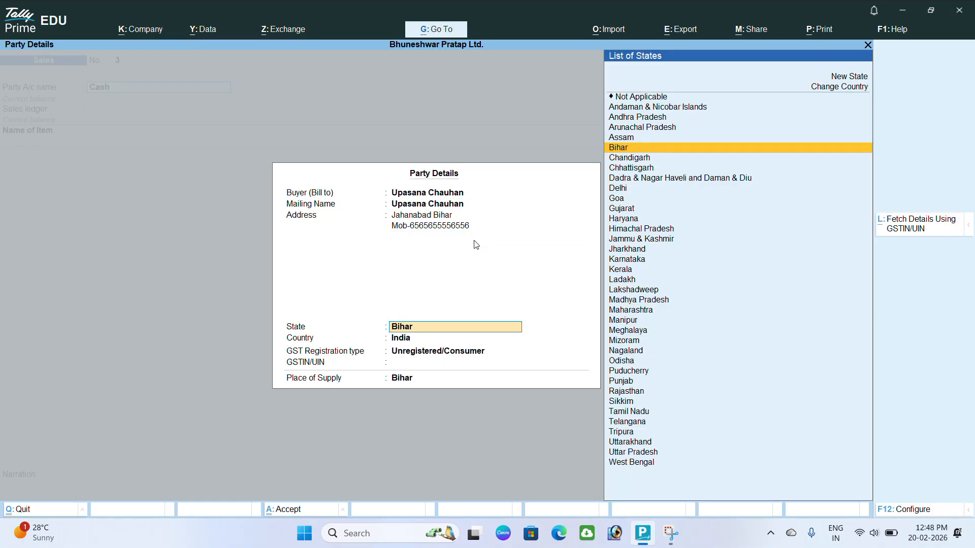
# - Set state Bihar, registration type Unregistered/Consumer and place of supply Bihar
pyautogui.press('Return')
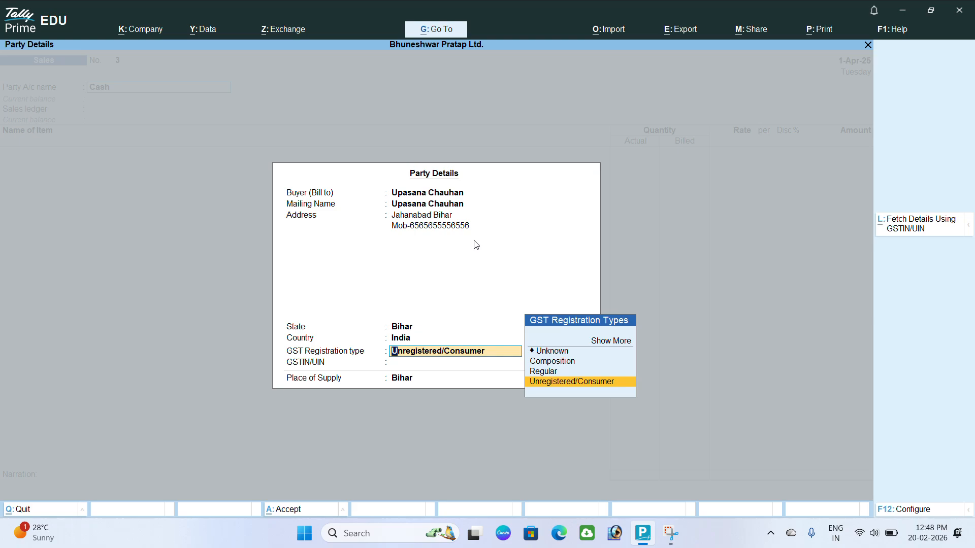
pyautogui.press('Up')
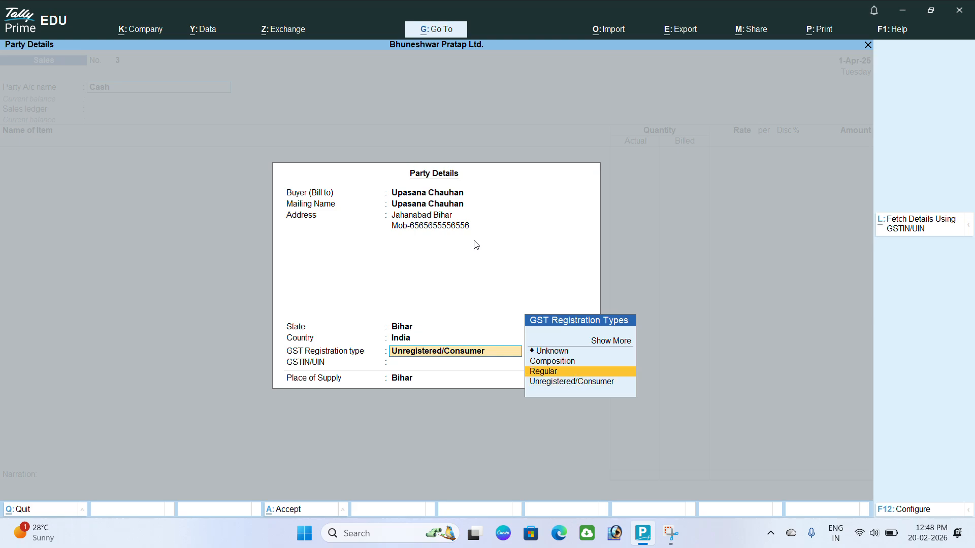
pyautogui.press('Up')
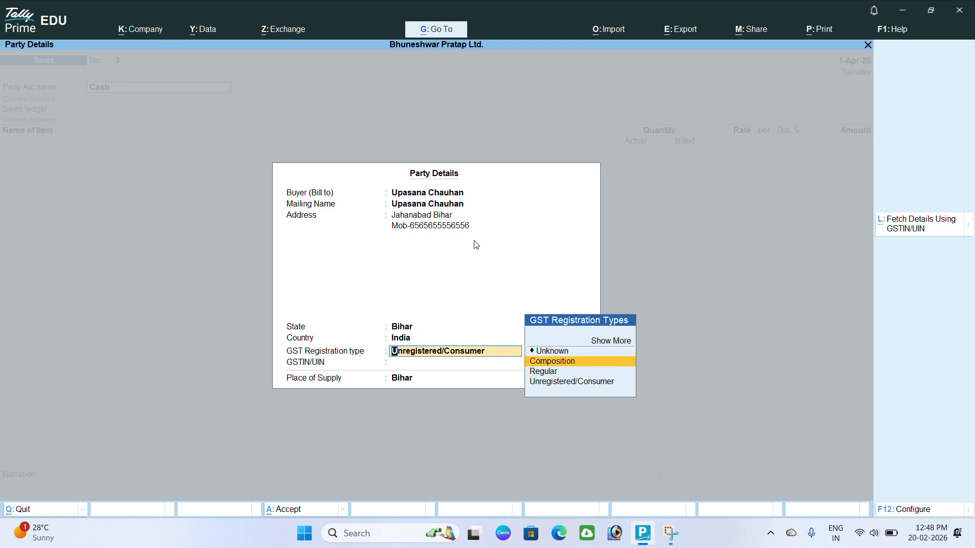
pyautogui.press('Down')
pyautogui.press('Down')
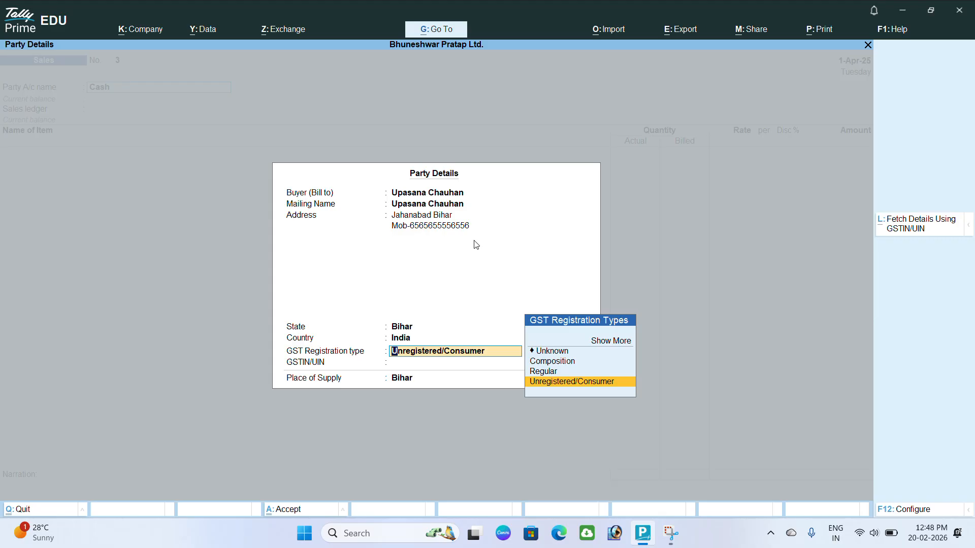
pyautogui.press('Return')
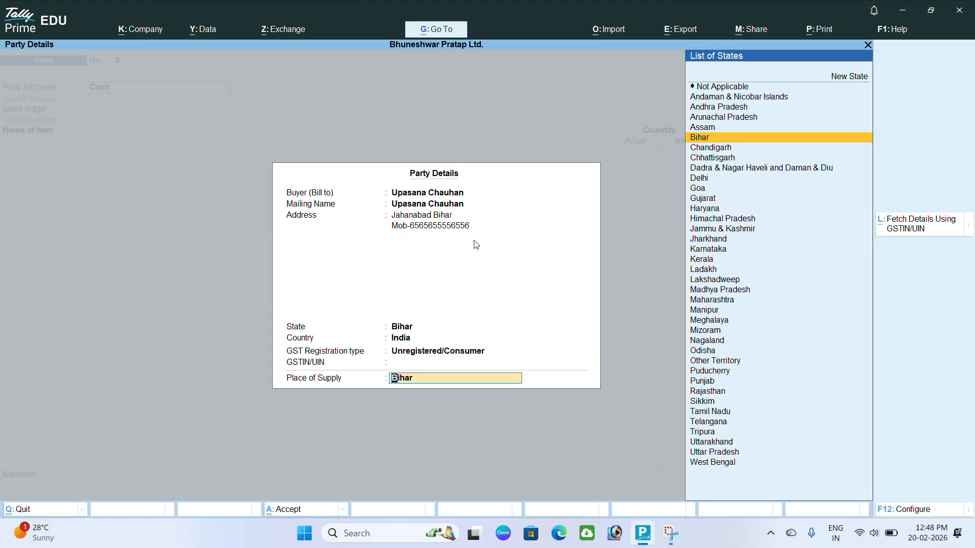
pyautogui.press('Return')
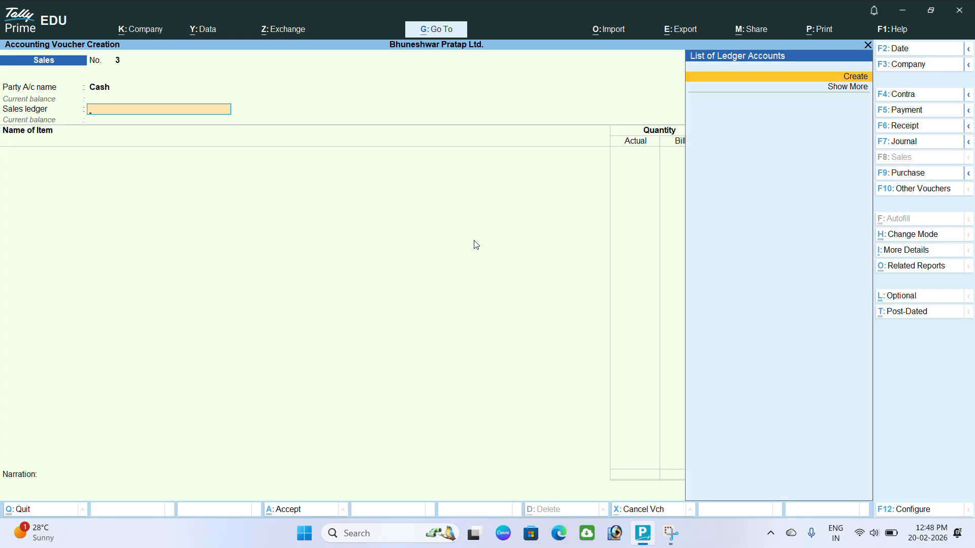
# - Create a new ledger named 'Sales A/c' under Sales Accounts
pyautogui.click(858, 78)
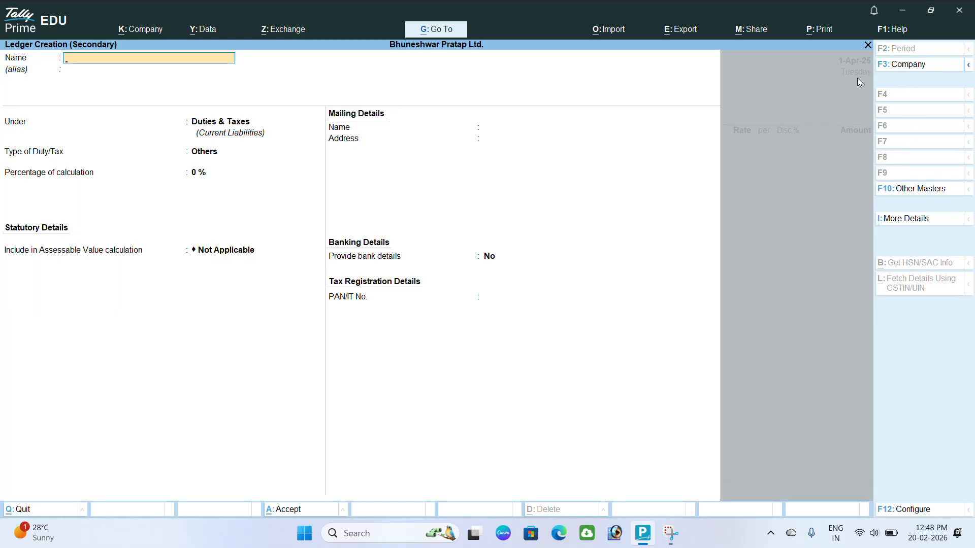
pyautogui.write('Sales A/c')
pyautogui.press('Return')
pyautogui.write('Sa')
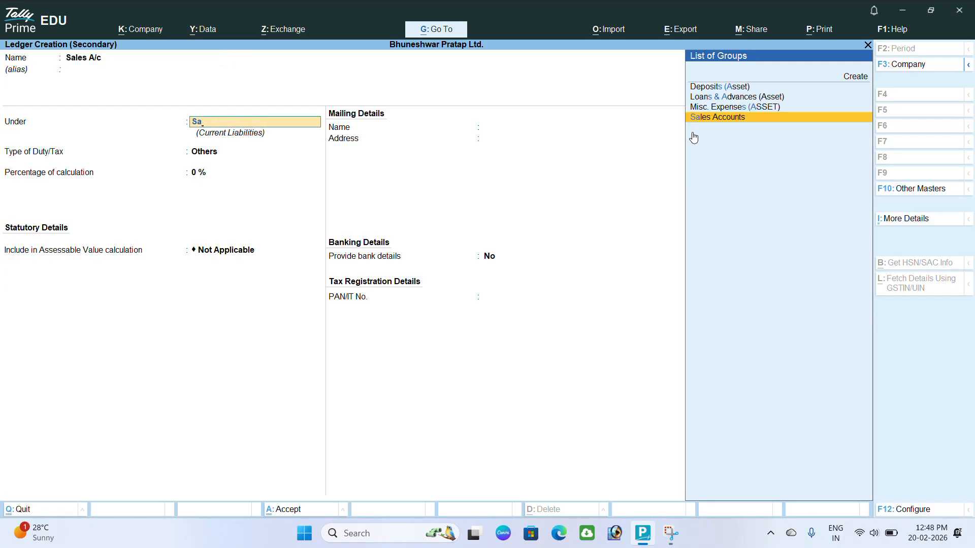
pyautogui.press('Return')
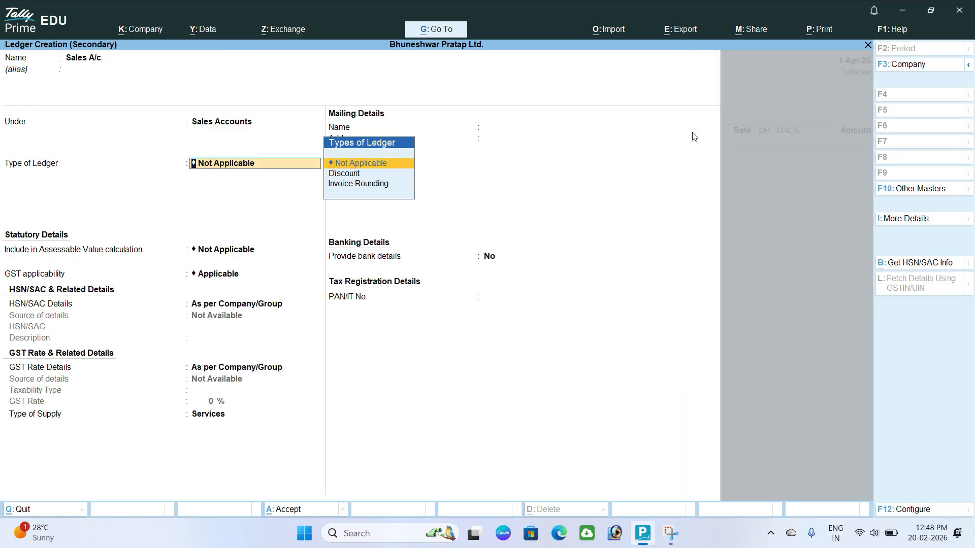
# - Make the Sales A/c ledger GST applicable with default HSN and rate details and Goods supply type
pyautogui.press('Return')
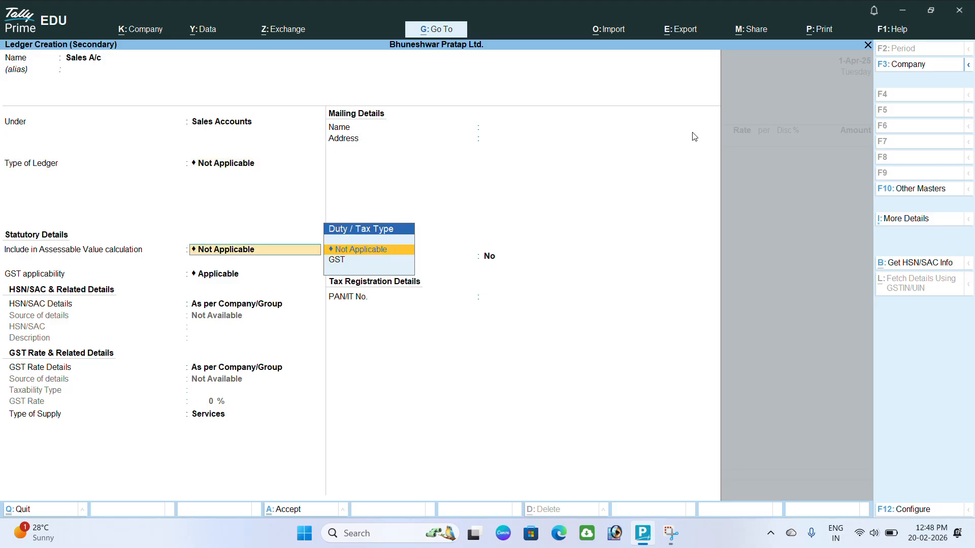
pyautogui.press('Return')
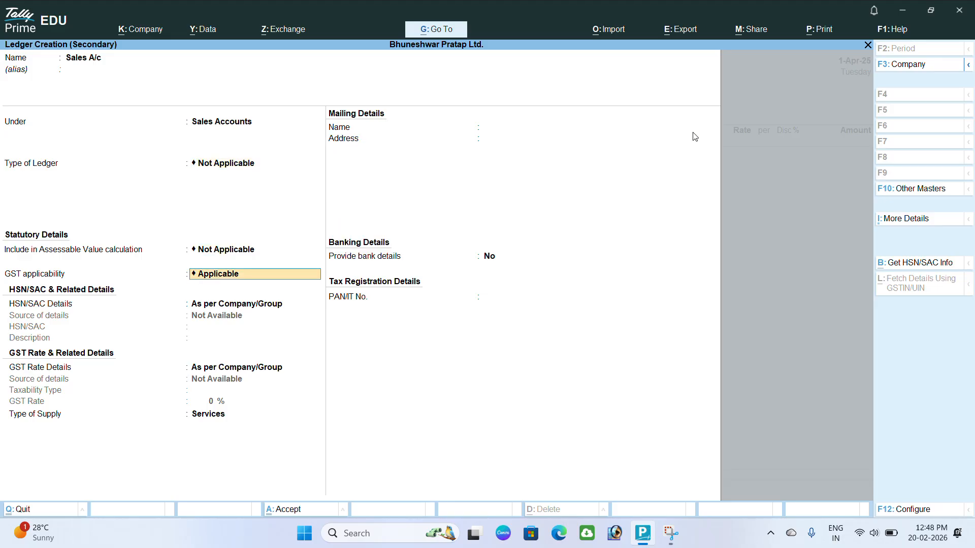
pyautogui.press('Return')
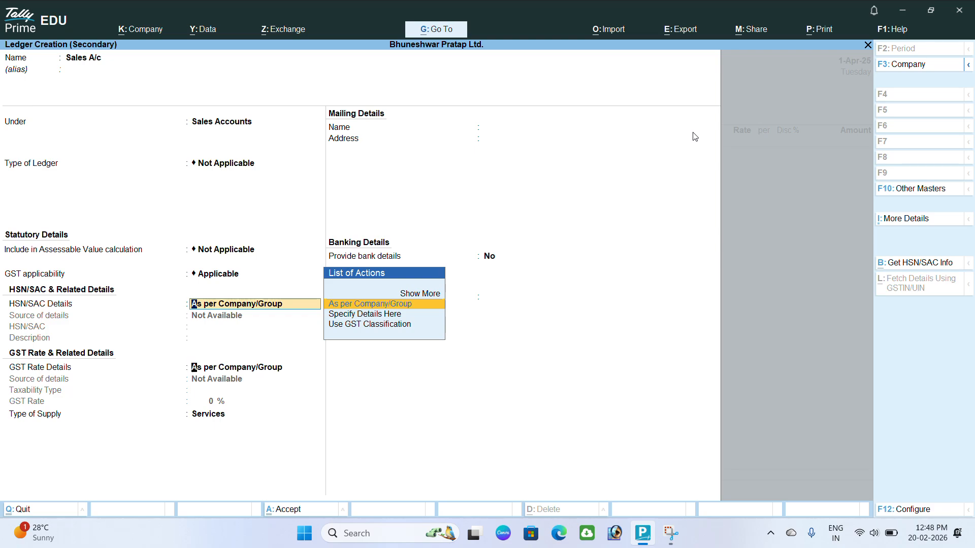
pyautogui.press('Return')
pyautogui.press('Return')
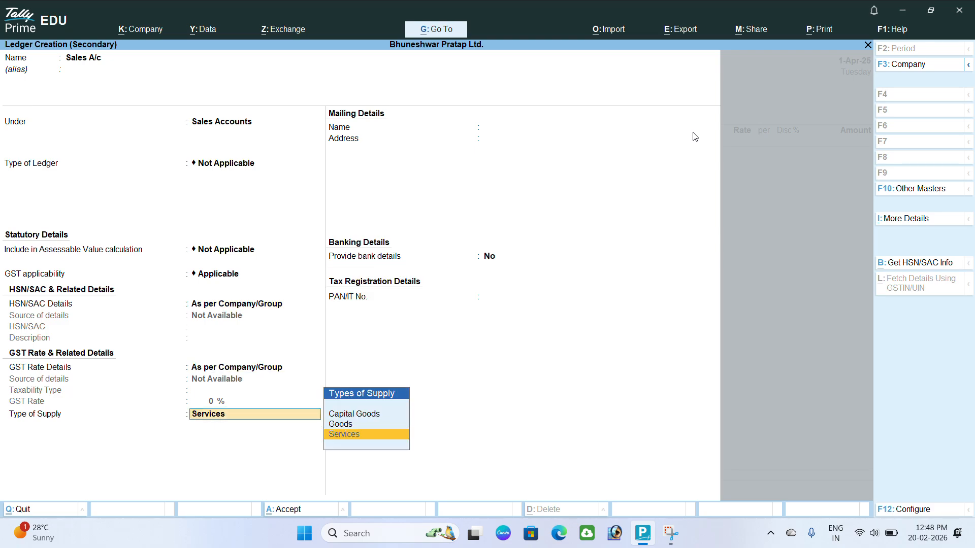
pyautogui.press('Up')
pyautogui.press('Return')
pyautogui.press('Return')
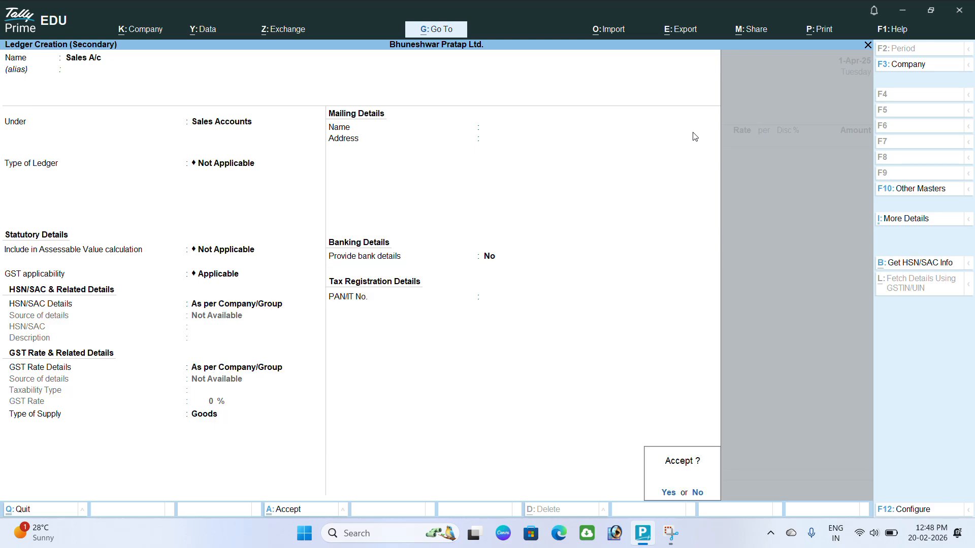
pyautogui.press('Return')
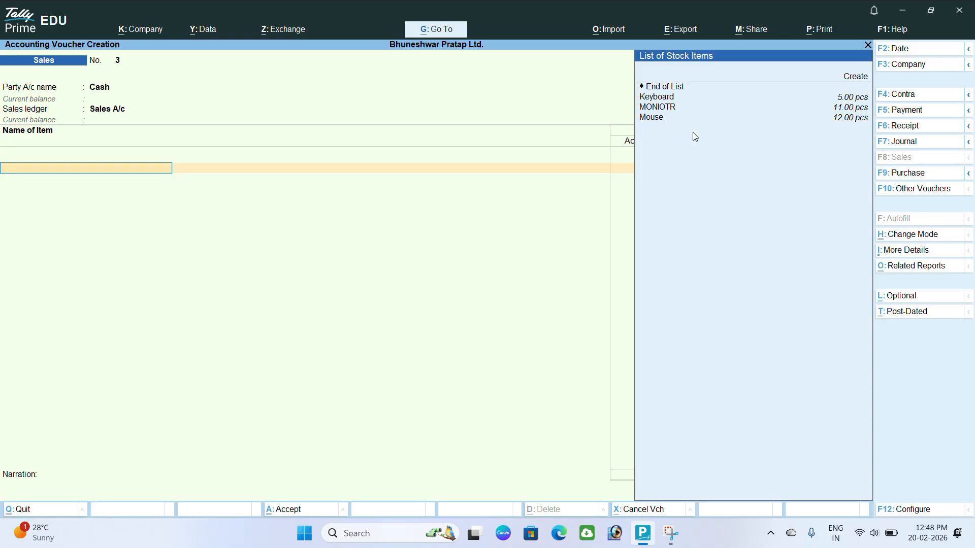
# - Add MONIOTR as the first item line: 5 pcs at 8,000
pyautogui.press('Down')
pyautogui.press('Down')
pyautogui.press('Down')
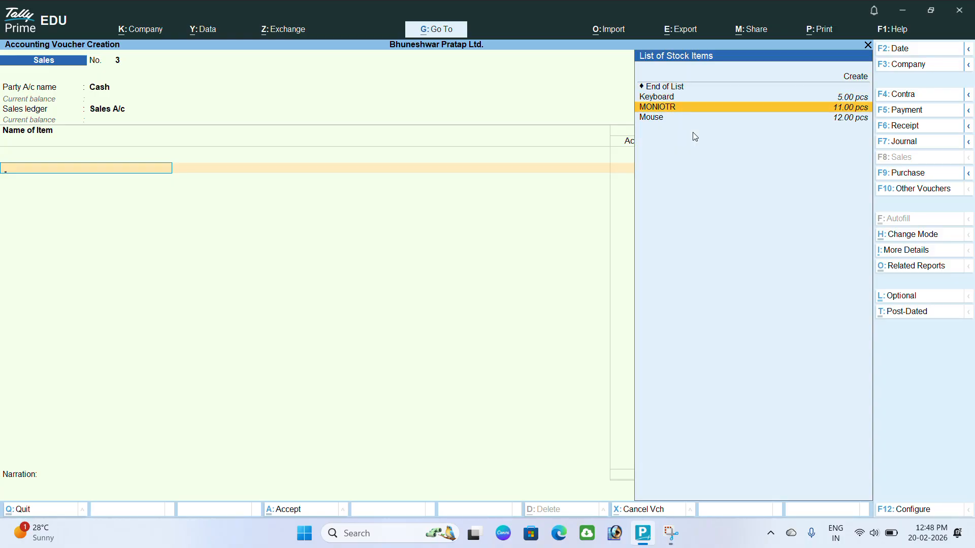
pyautogui.press('Return')
pyautogui.press('Return')
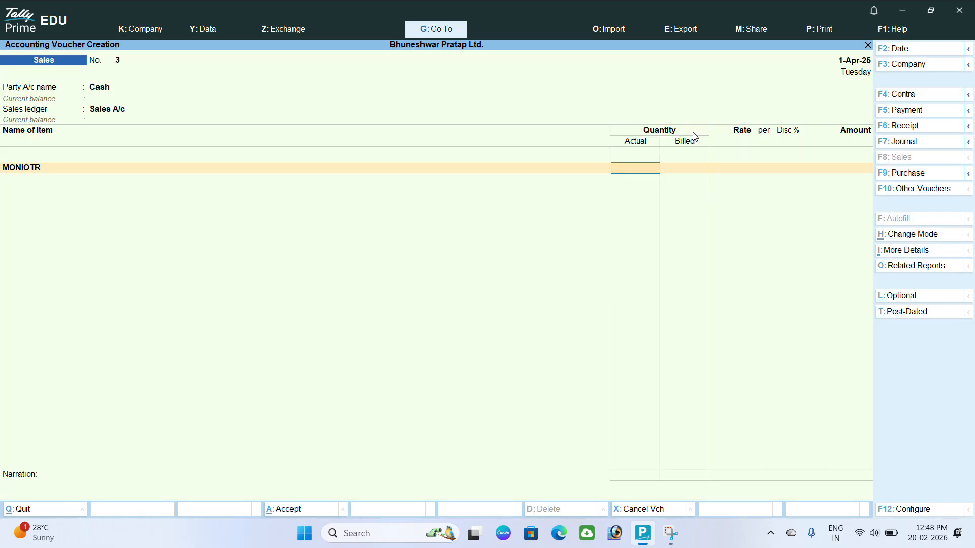
pyautogui.write('5')
pyautogui.press('Return')
pyautogui.press('Return')
pyautogui.write('8000')
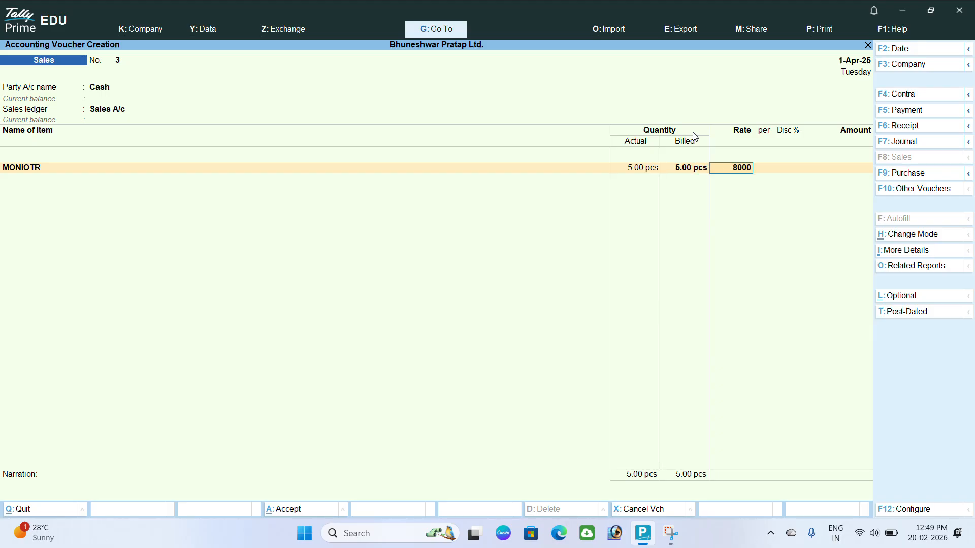
pyautogui.press('Return')
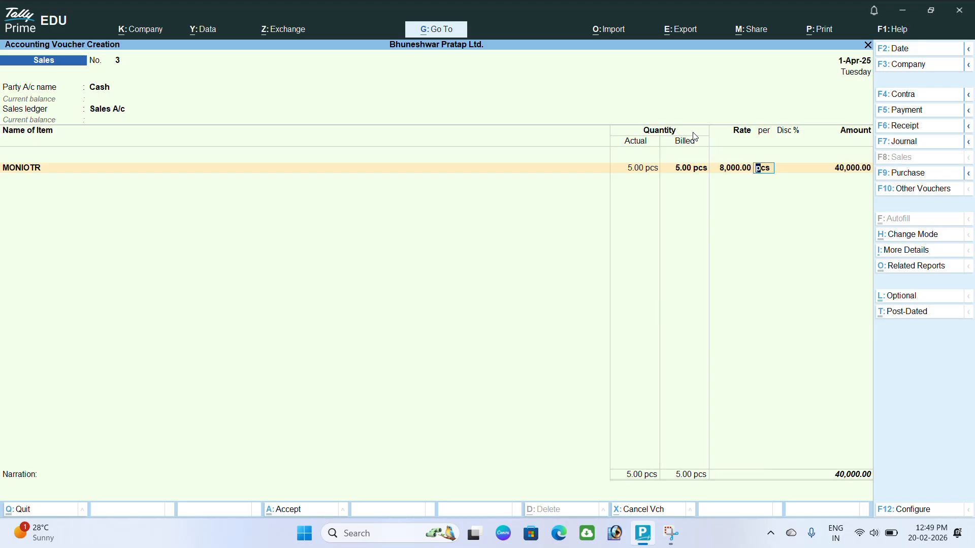
pyautogui.press('Return')
pyautogui.press('Return')
pyautogui.press('Return')
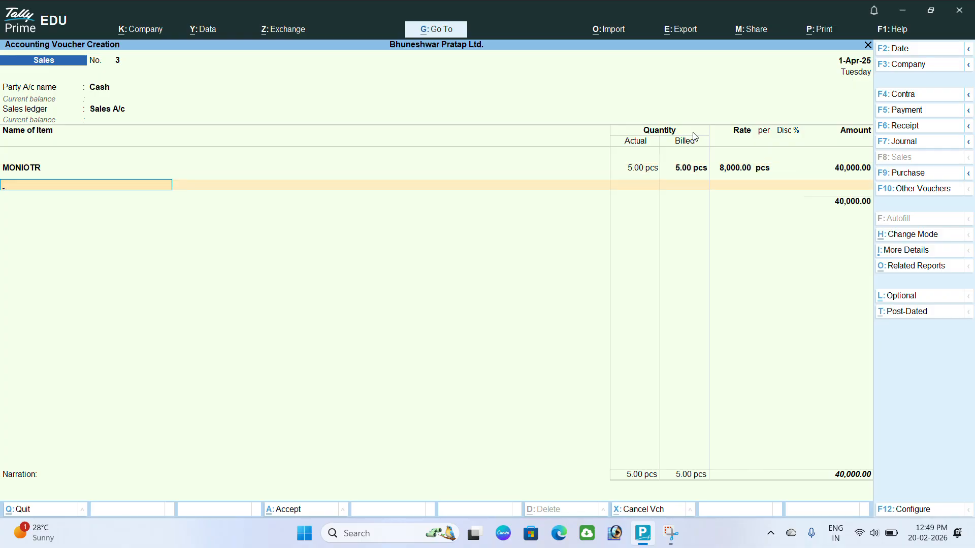
# - Add Keyboard as the second item line: 3 pcs at 700
pyautogui.press('Down')
pyautogui.press('Down')
pyautogui.press('Down')
pyautogui.press('Down')
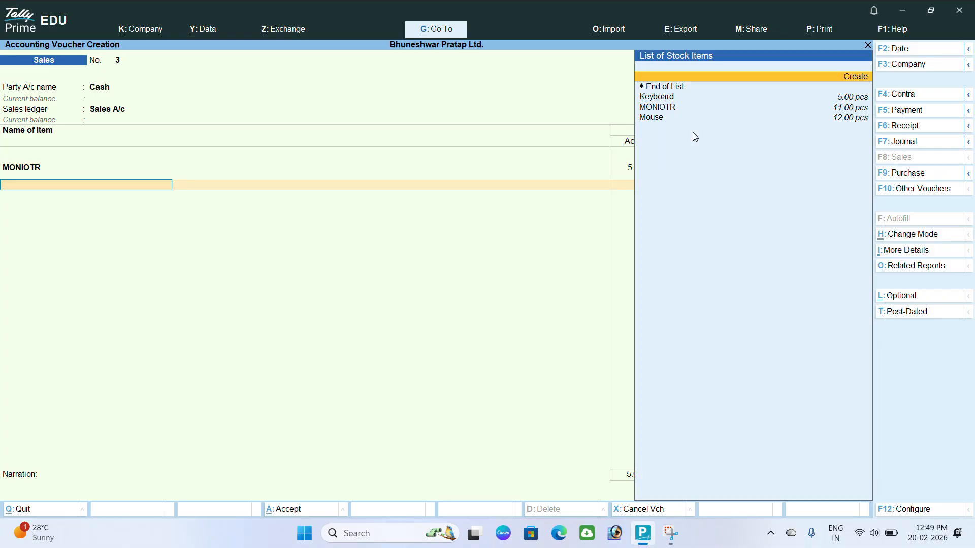
pyautogui.press('Up')
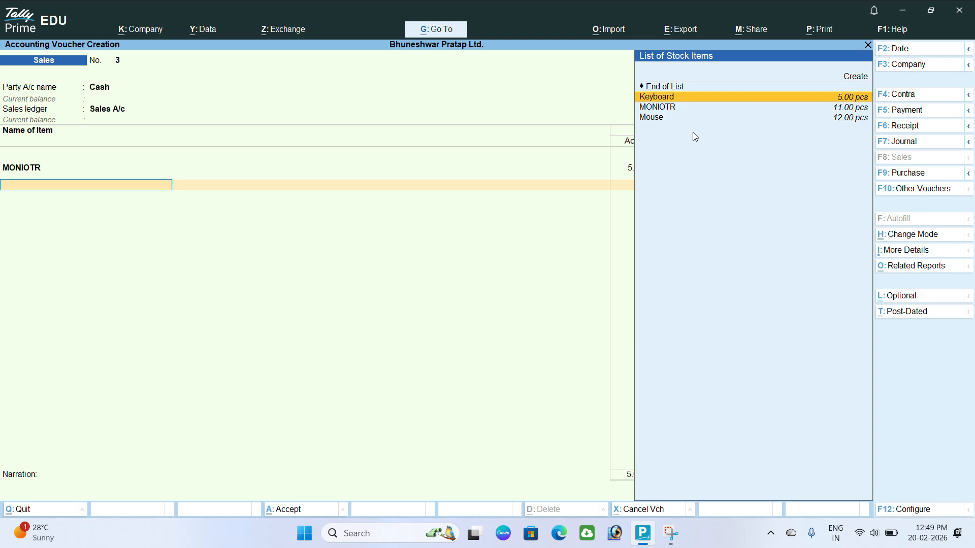
pyautogui.press('Return')
pyautogui.press('Return')
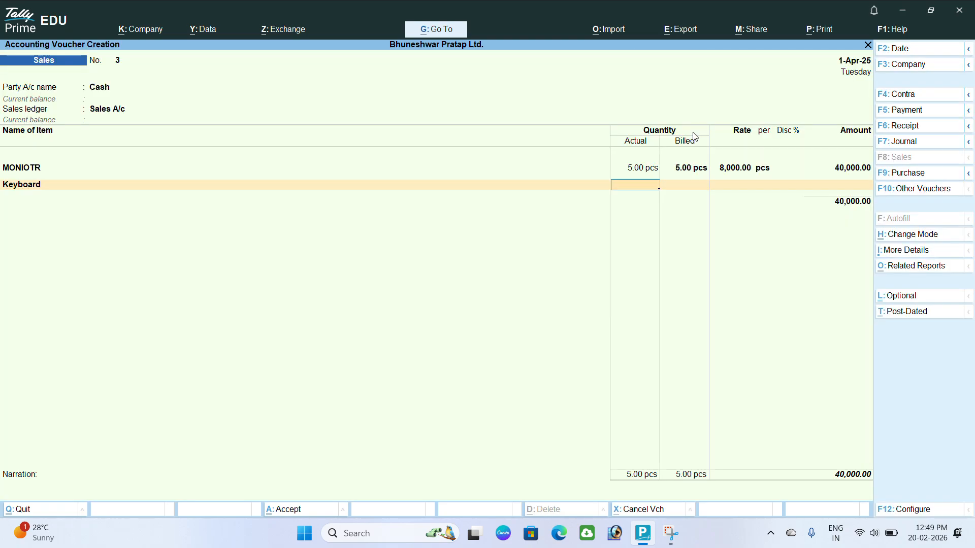
pyautogui.write('3')
pyautogui.press('Return')
pyautogui.press('Return')
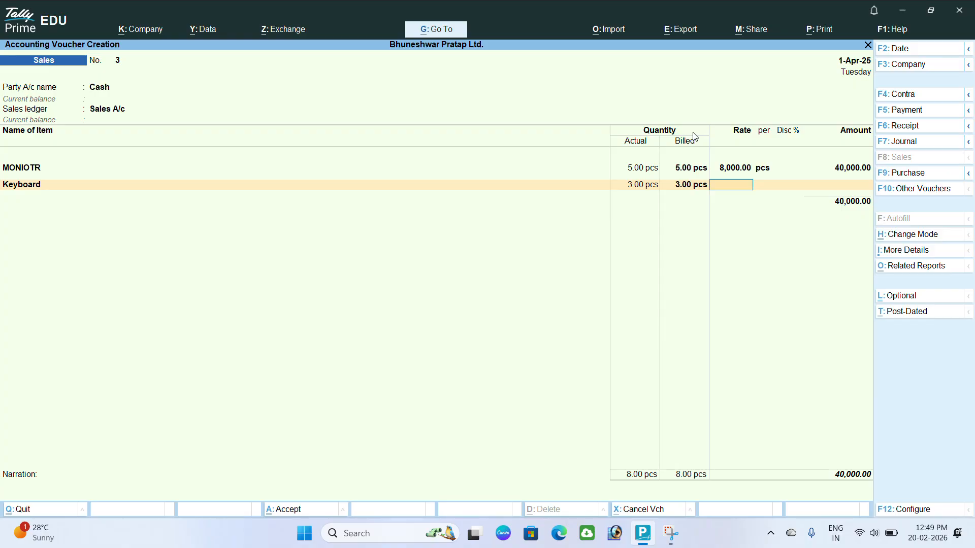
pyautogui.write('700')
pyautogui.press('Return')
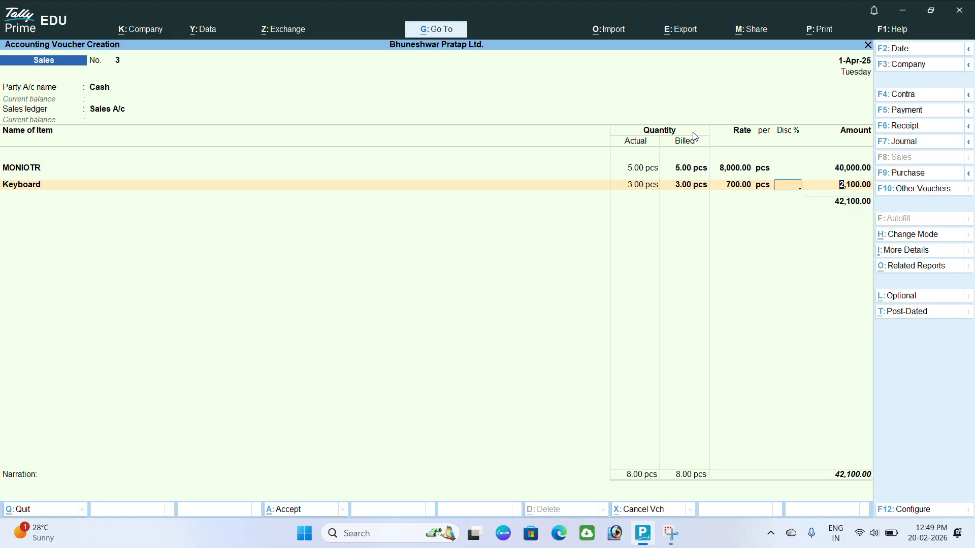
pyautogui.press('Return')
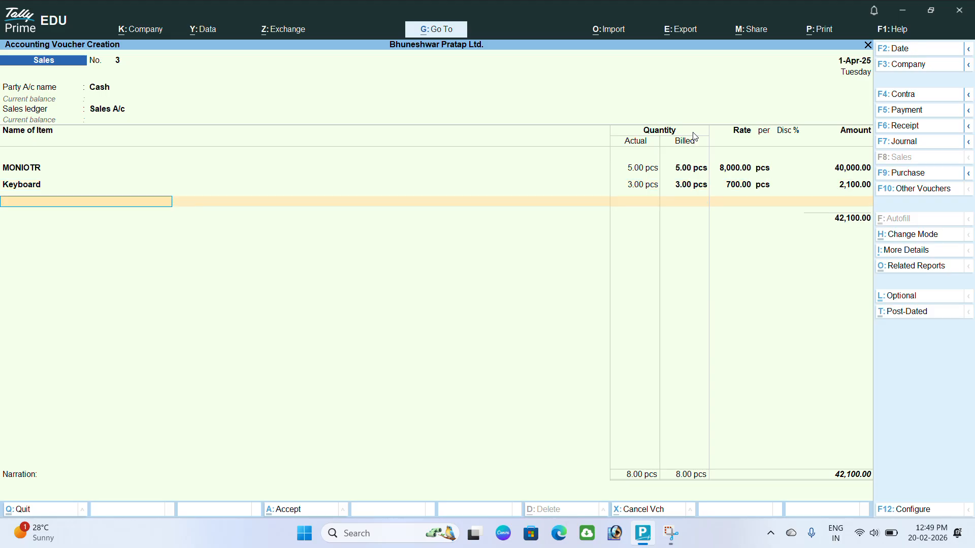
# - Add Mouse as the third item line, 4 pcs at 200, and close the item list
pyautogui.press('Down')
pyautogui.press('Down')
pyautogui.press('Down')
pyautogui.press('Down')
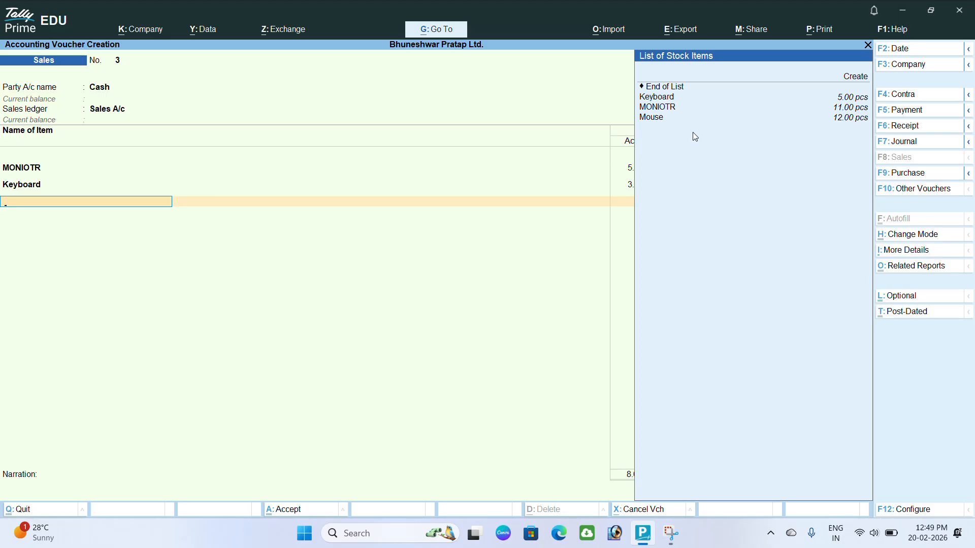
pyautogui.press('Return')
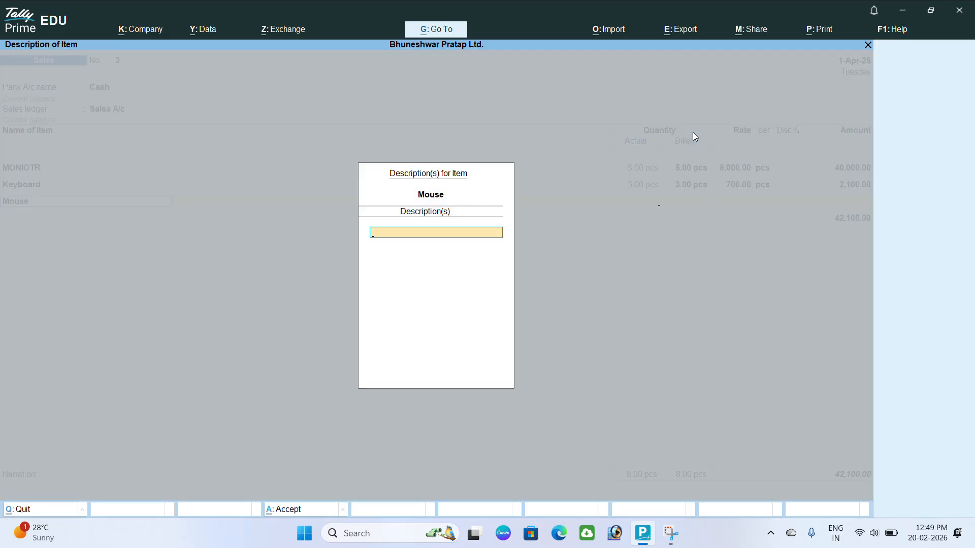
pyautogui.press('Return')
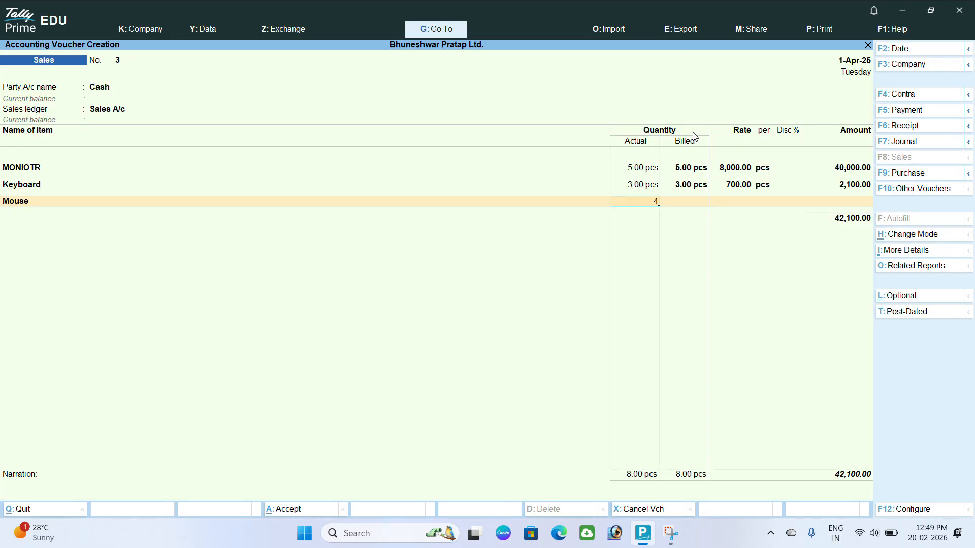
pyautogui.press('Return')
pyautogui.press('Return')
pyautogui.write('200')
pyautogui.press('Return')
pyautogui.press('Return')
pyautogui.press('Return')
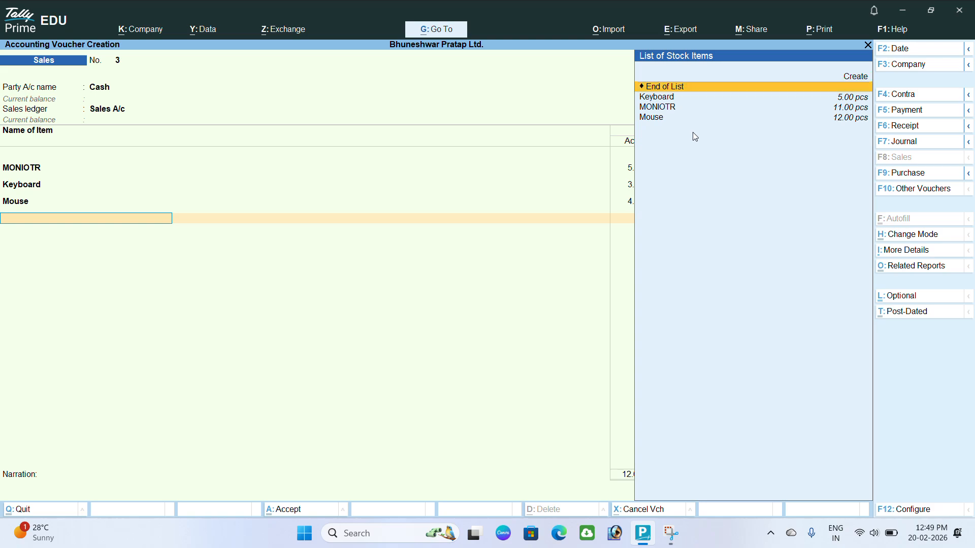
pyautogui.press('Return')
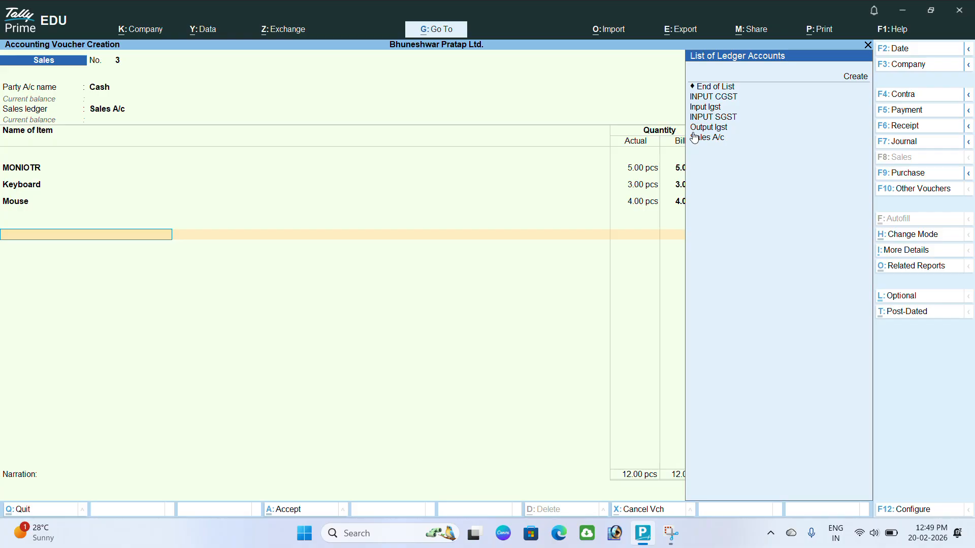
pyautogui.press('Escape')
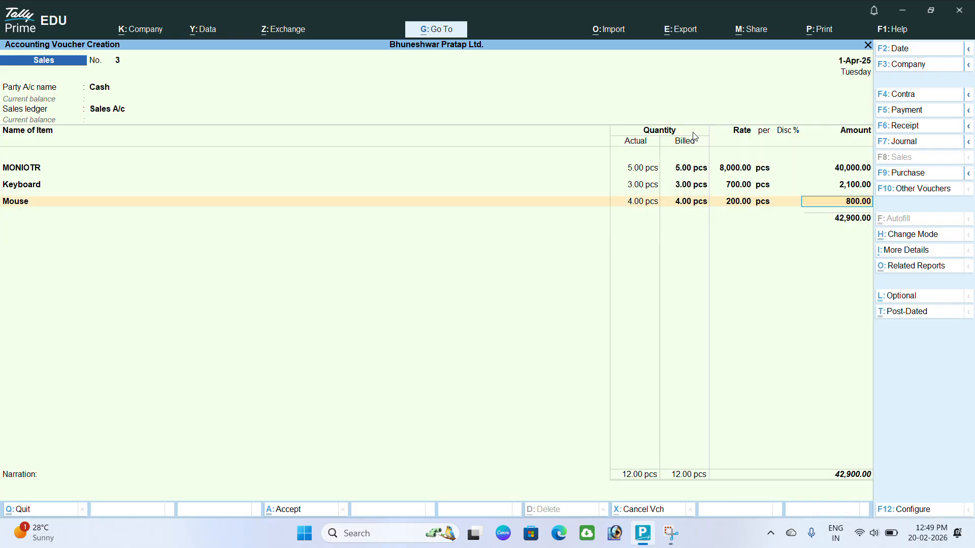
pyautogui.press('Return')
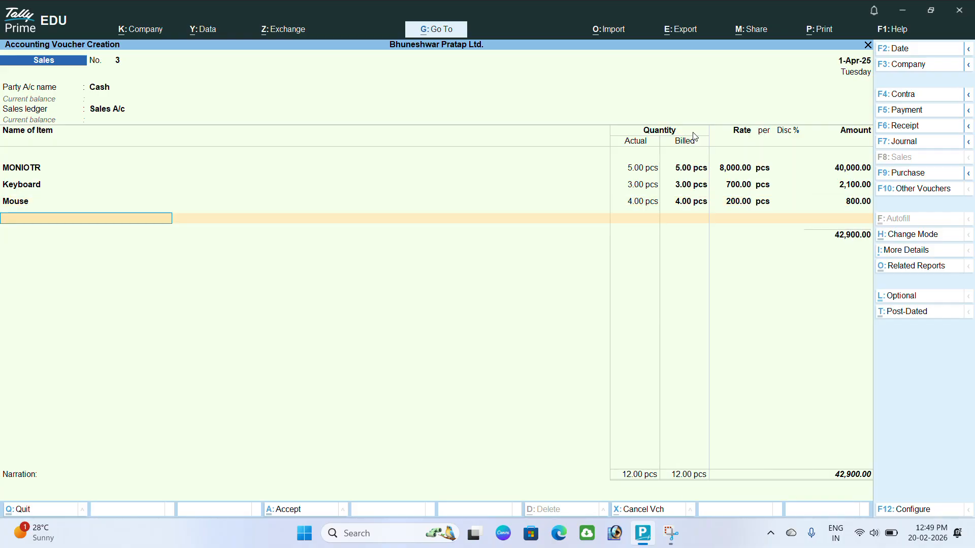
# - In a new ledger row, create an 'Output Cgst' ledger under Duties & Taxes
pyautogui.press('Return')
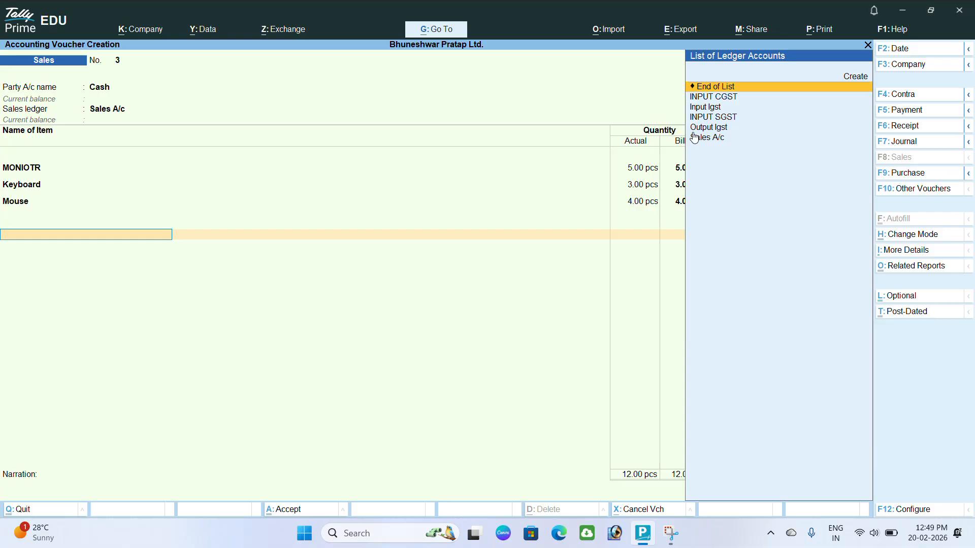
pyautogui.press('Down')
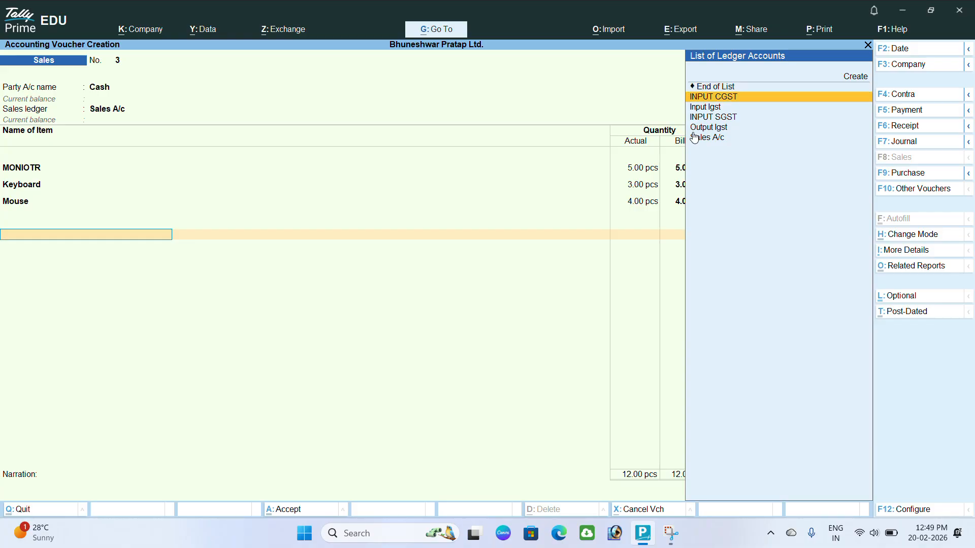
pyautogui.press('Up')
pyautogui.press('Up')
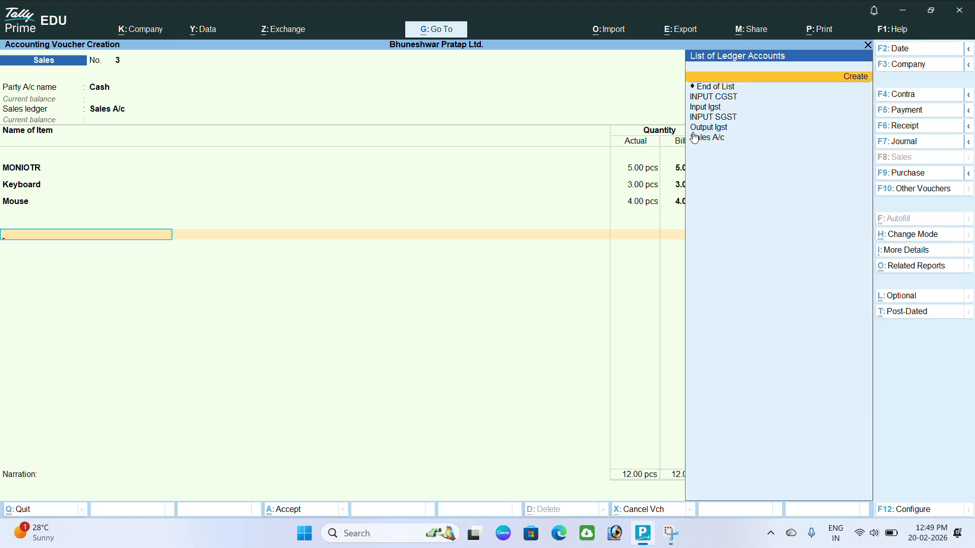
pyautogui.press('Return')
pyautogui.write('Output Cgst')
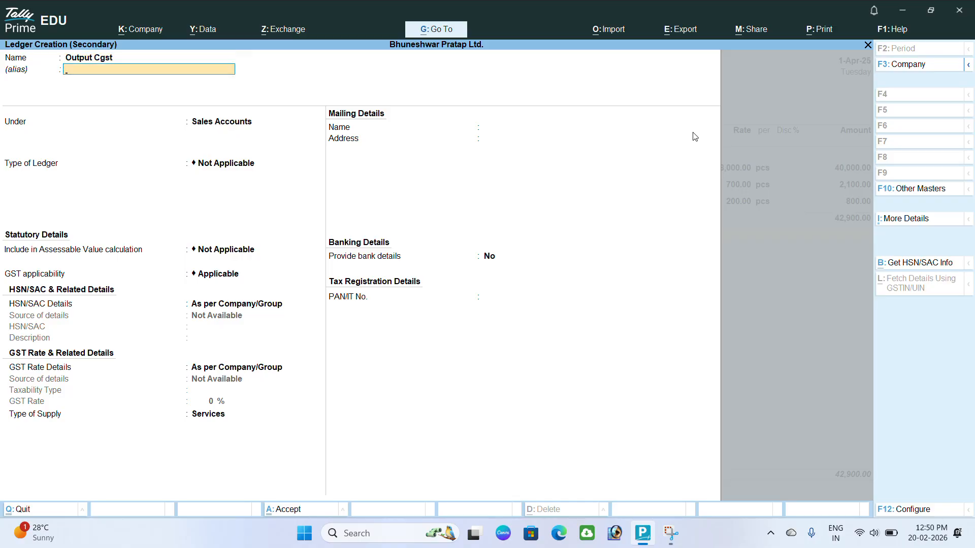
pyautogui.press('Return')
pyautogui.write('Du')
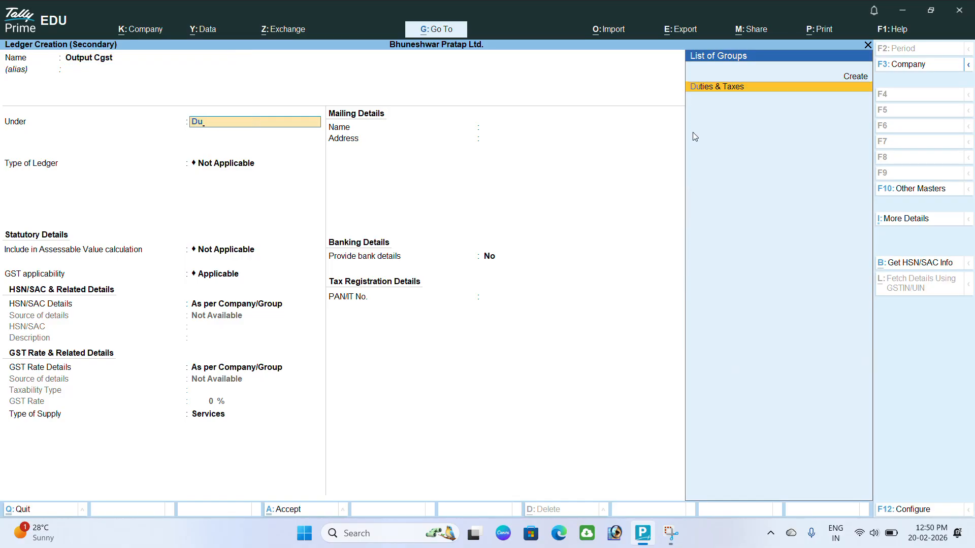
pyautogui.press('Return')
# - Set Output Cgst's duty type to GST and tax type CGST, with no rounding, and save it
pyautogui.write('G')
pyautogui.press('Return')
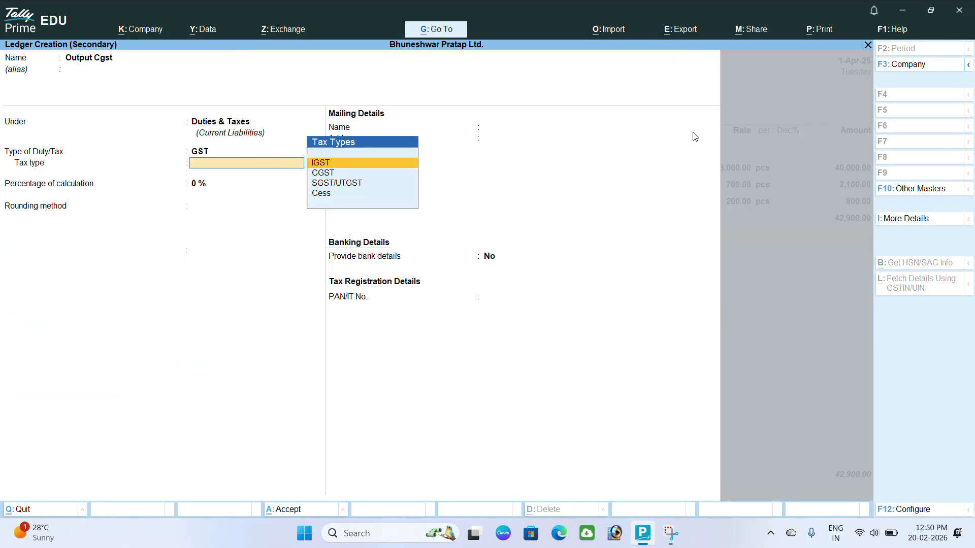
pyautogui.press('Down')
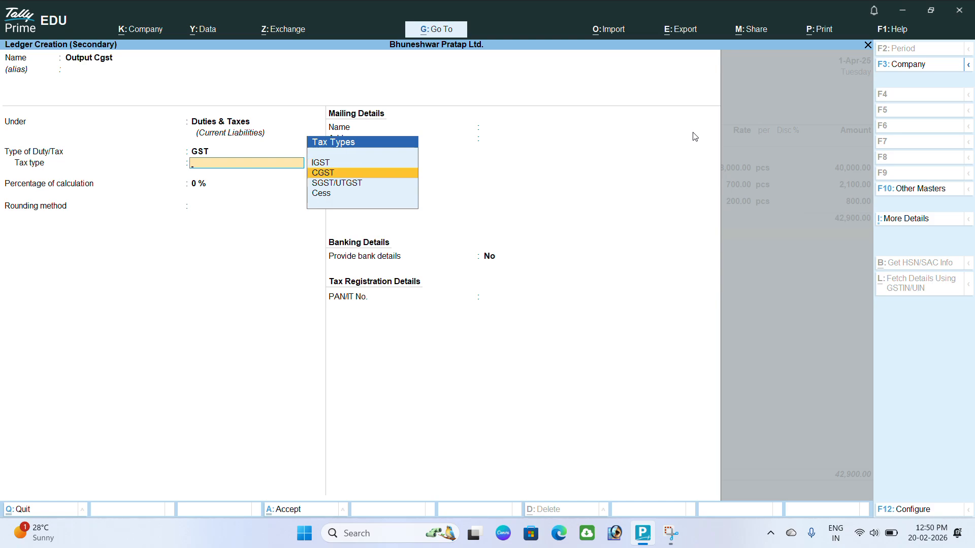
pyautogui.press('Return')
pyautogui.press('Return')
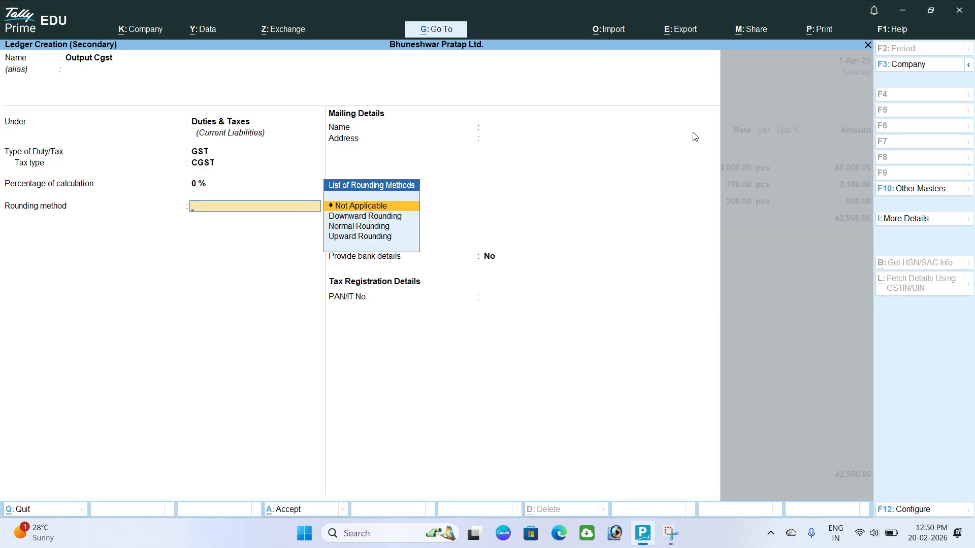
pyautogui.press('Return')
pyautogui.press('Return')
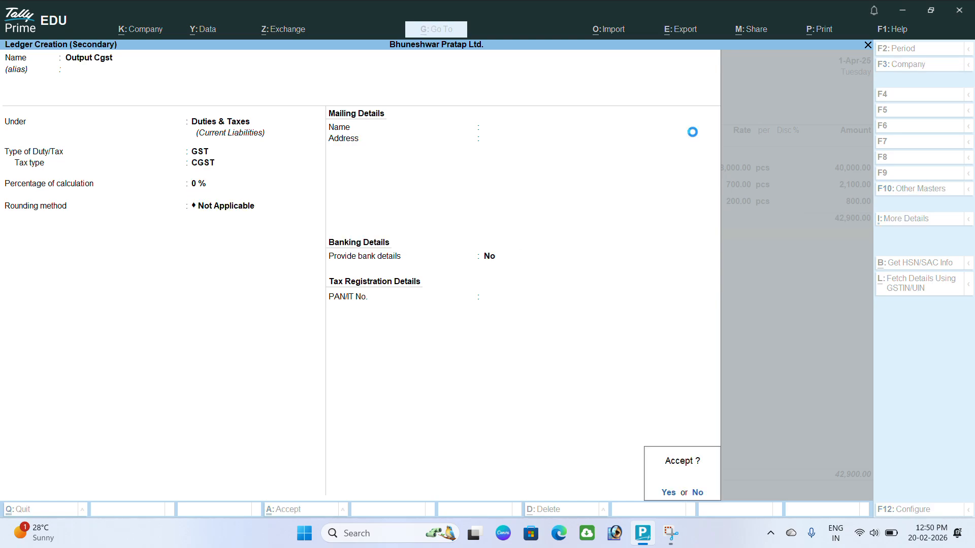
pyautogui.press('Return')
pyautogui.press('Return')
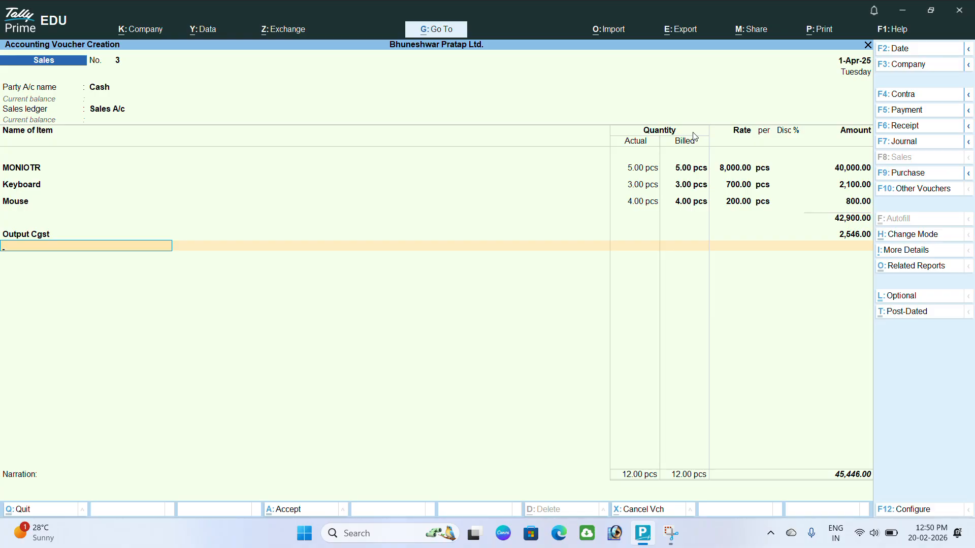
# - In the next row, create an 'Output Sgst' ledger under Duties & Taxes
pyautogui.write('Ou')
pyautogui.press('Up')
pyautogui.press('Up')
pyautogui.press('Return')
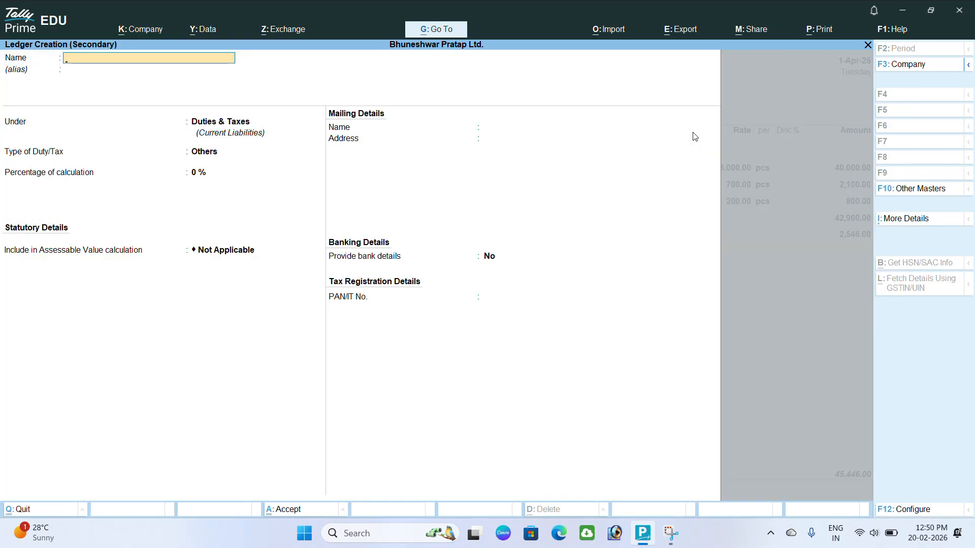
pyautogui.write('tput')
pyautogui.press('Return')
pyautogui.press('Return')
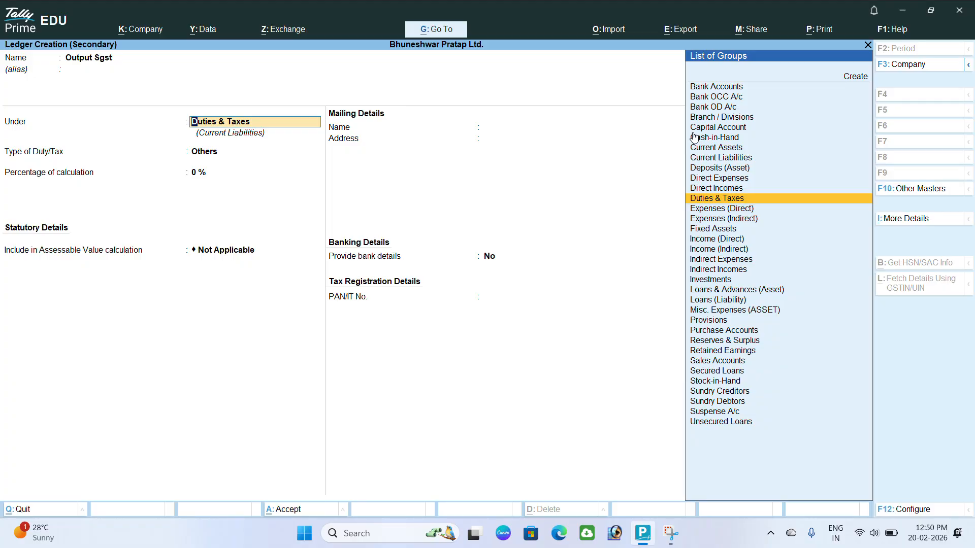
pyautogui.press('Return')
# - Set Output Sgst's duty type to GST and tax type SGST/UTGST, then save it
pyautogui.press('Up')
pyautogui.press('Return')
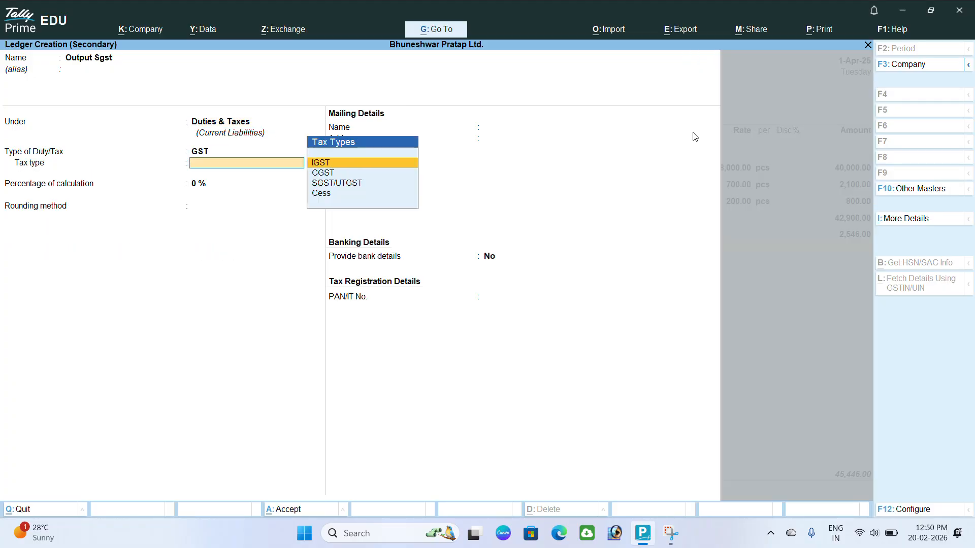
pyautogui.press('Down')
pyautogui.press('Down')
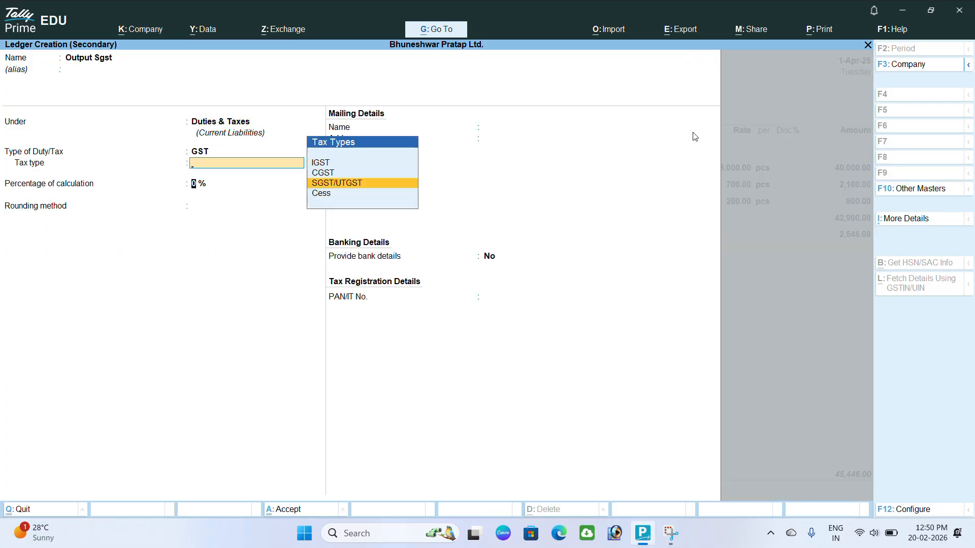
pyautogui.press('Return')
pyautogui.press('Return')
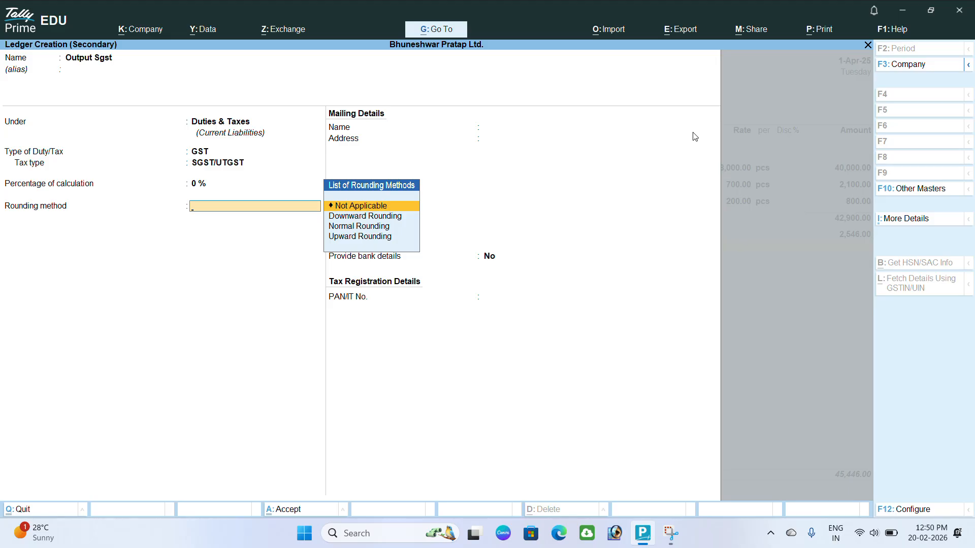
pyautogui.press('Return')
pyautogui.press('Return')
pyautogui.press('Return')
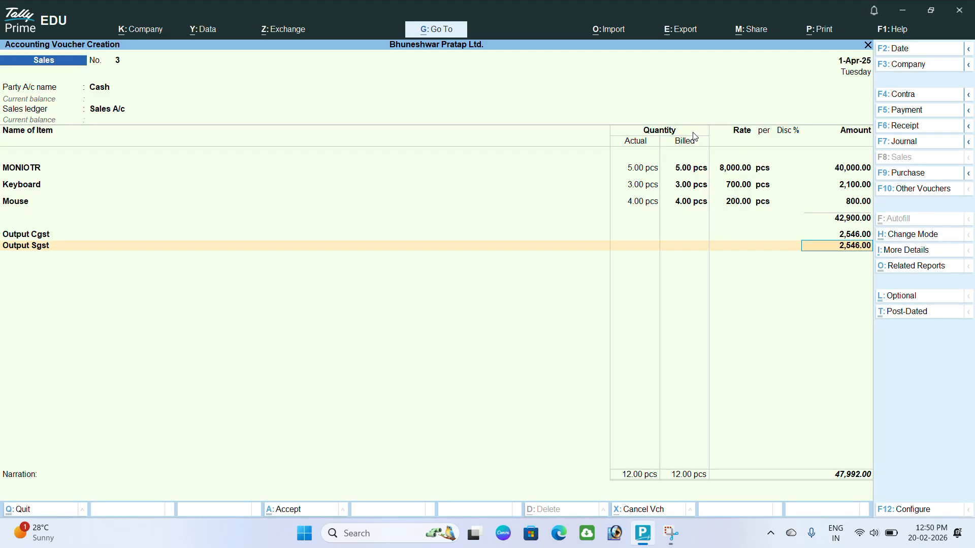
pyautogui.press('Return')
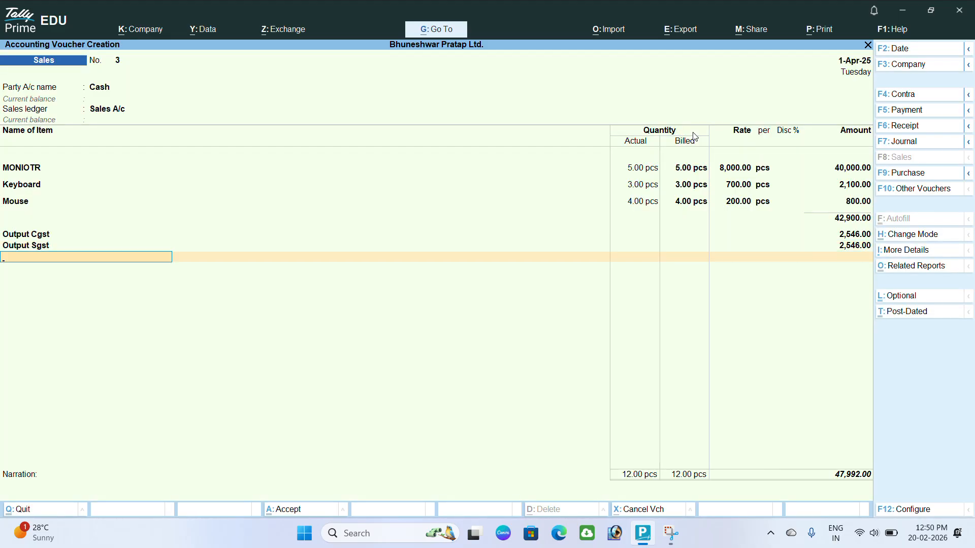
# - Save the sales voucher with no narration and quit the following blank voucher
pyautogui.press('Return')
pyautogui.press('Return')
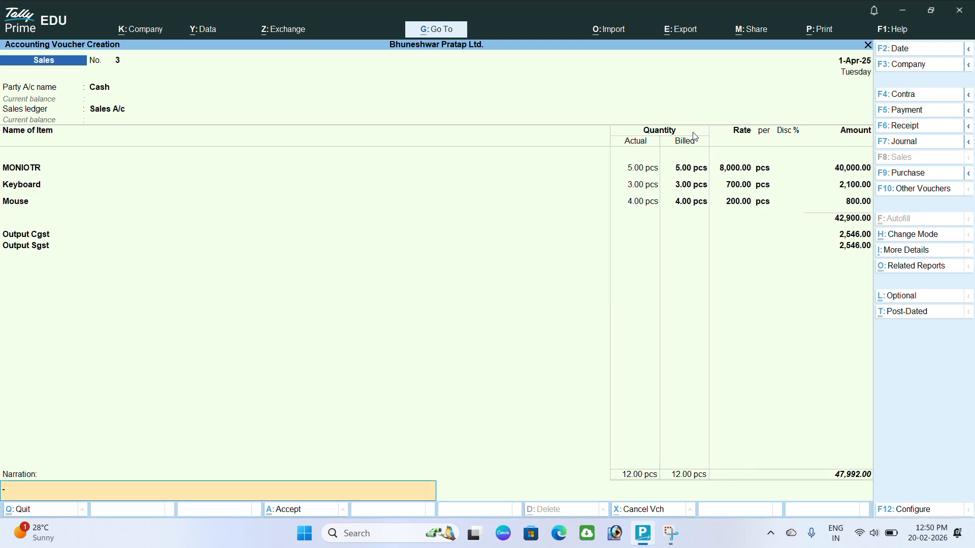
pyautogui.press('Return')
pyautogui.press('Return')
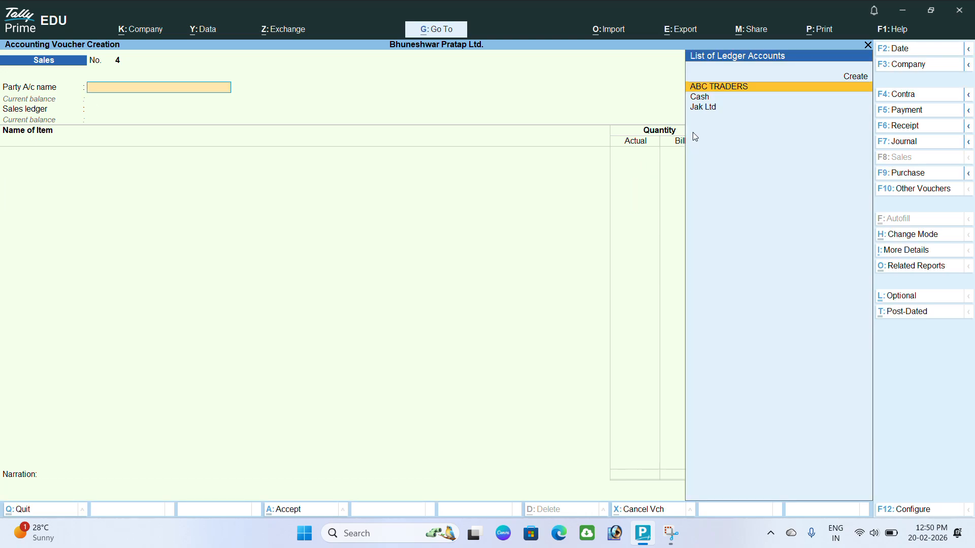
pyautogui.press('Escape')
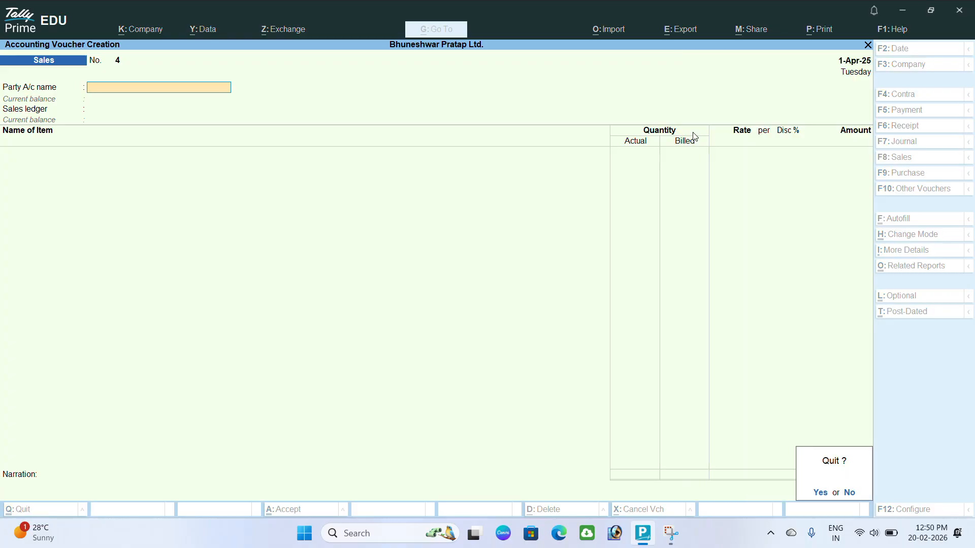
pyautogui.press('Return')
# - Open the Day Book and reopen the Cash sales voucher No. 3 for alteration
pyautogui.press('Down')
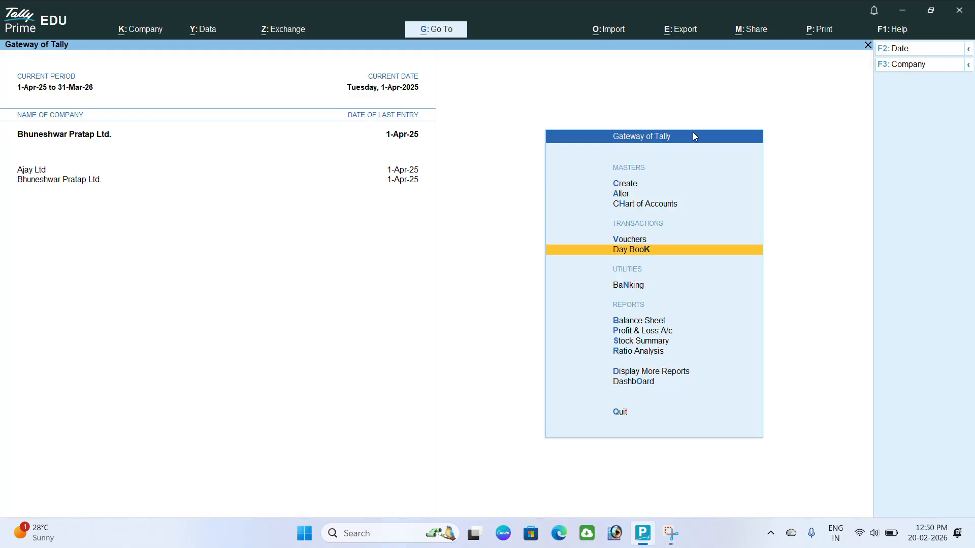
pyautogui.press('Return')
pyautogui.press('Down')
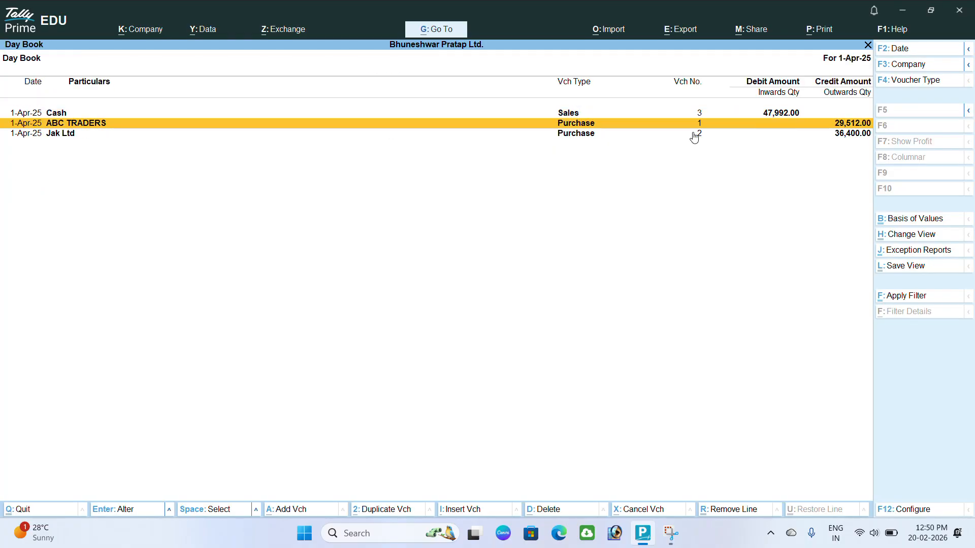
pyautogui.press('Up')
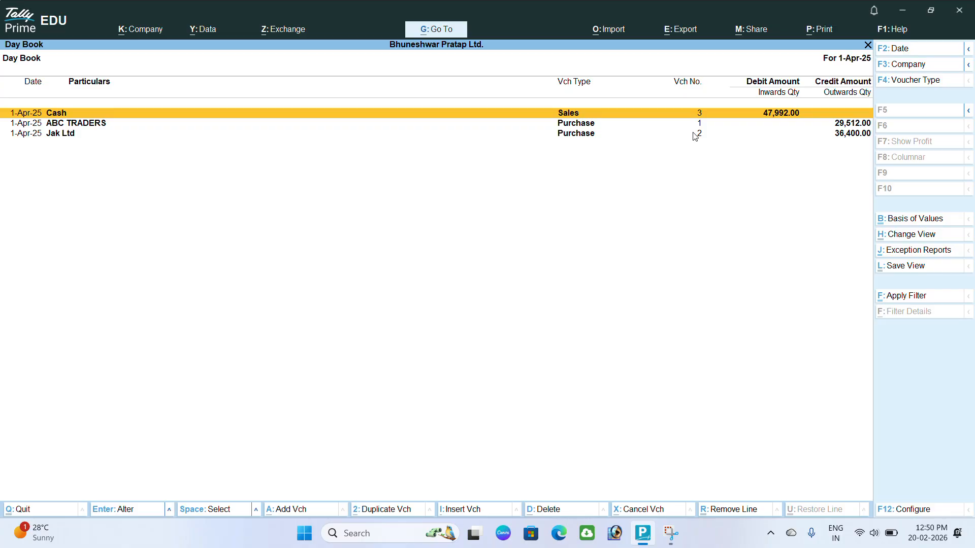
pyautogui.press('Return')
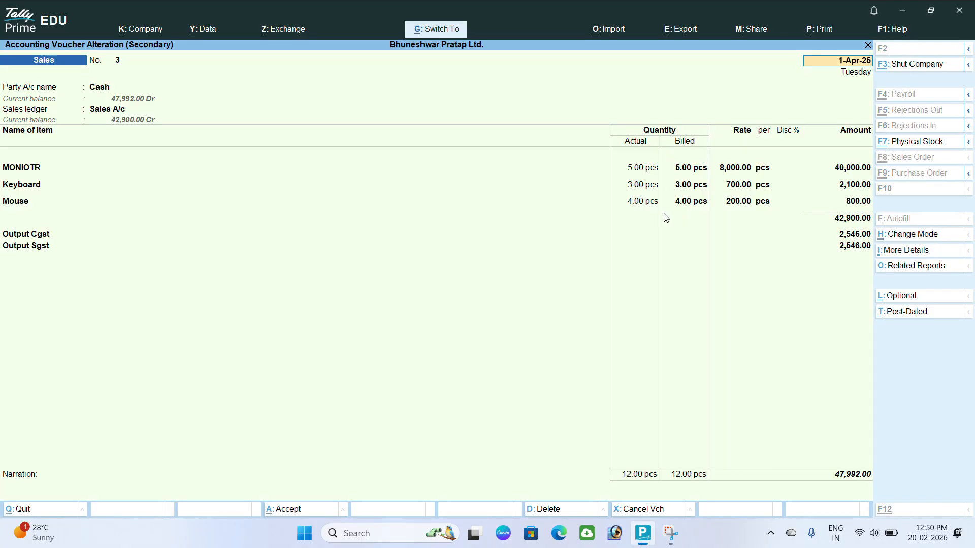
# - Preview voucher 3 as a full-size Tax Invoice and scroll through items, CGST/SGST and 47,992.00 total
pyautogui.hotkey('ctrl', 'p')
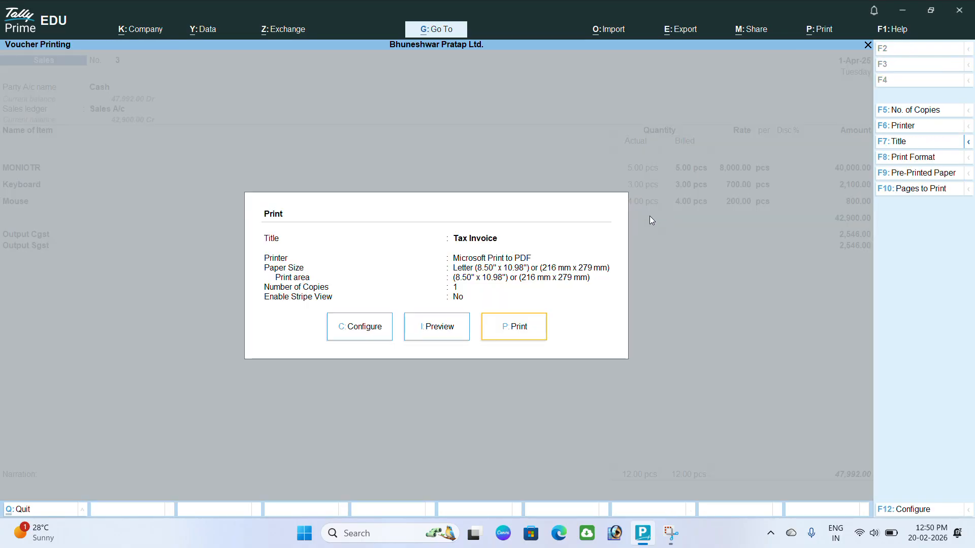
pyautogui.click(444, 331)
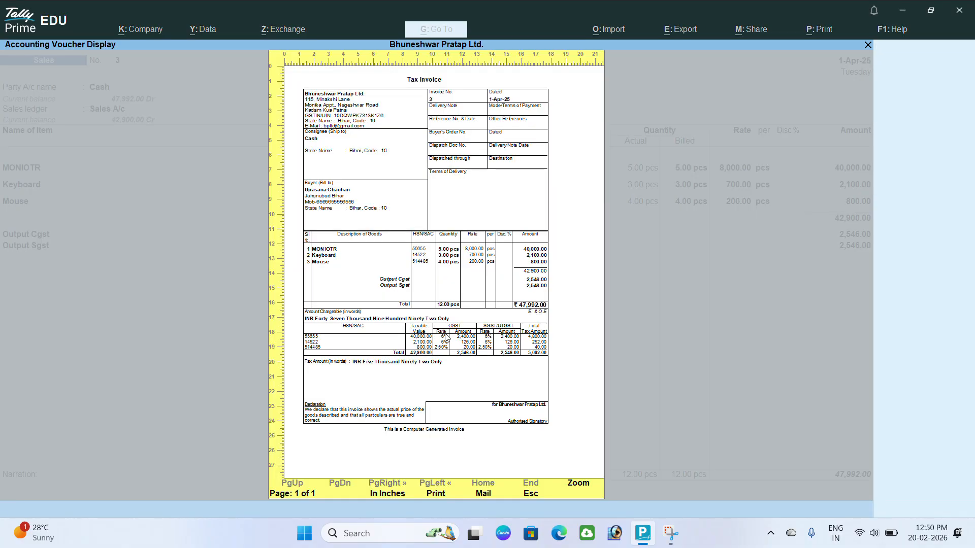
pyautogui.click(370, 197)
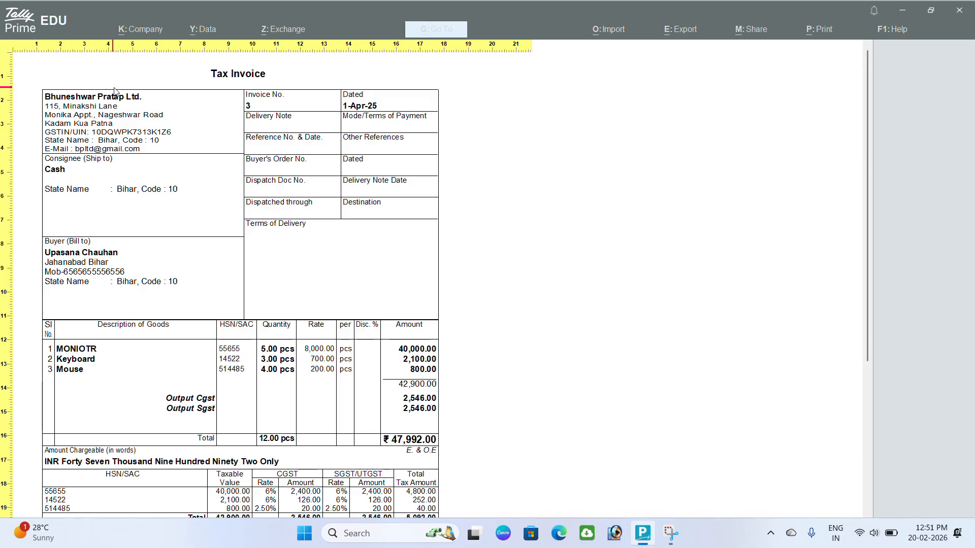
pyautogui.scroll(-1, 147, 150)
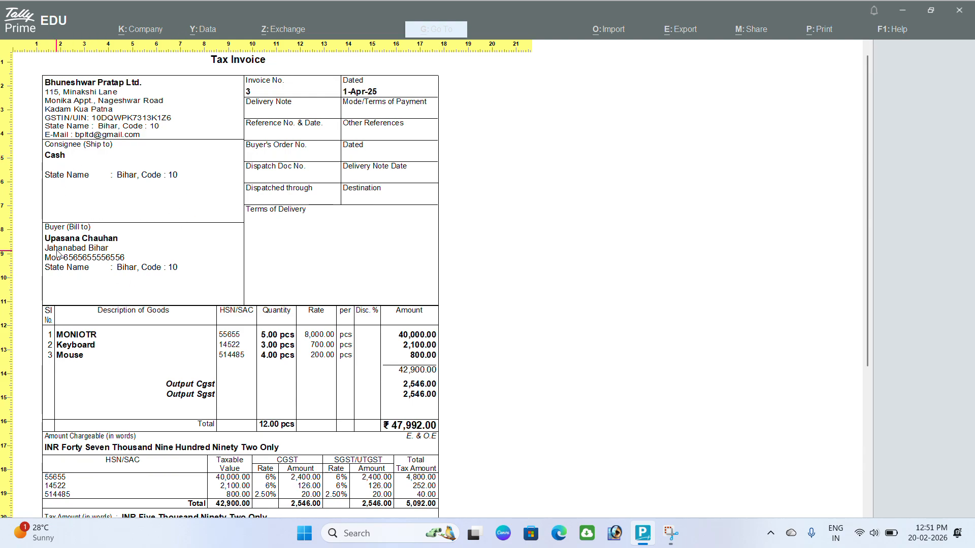
pyautogui.scroll(-3, 131, 282)
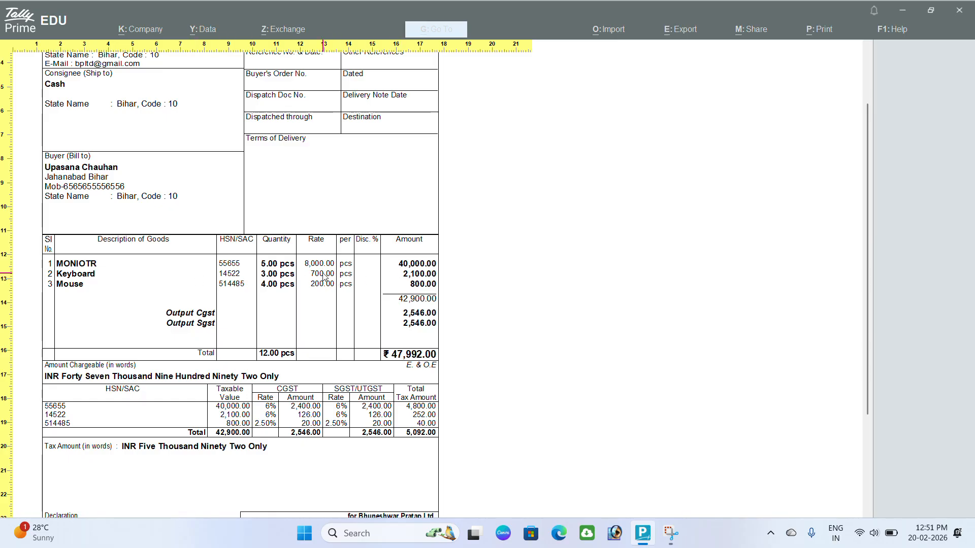
pyautogui.scroll(-2, 415, 283)
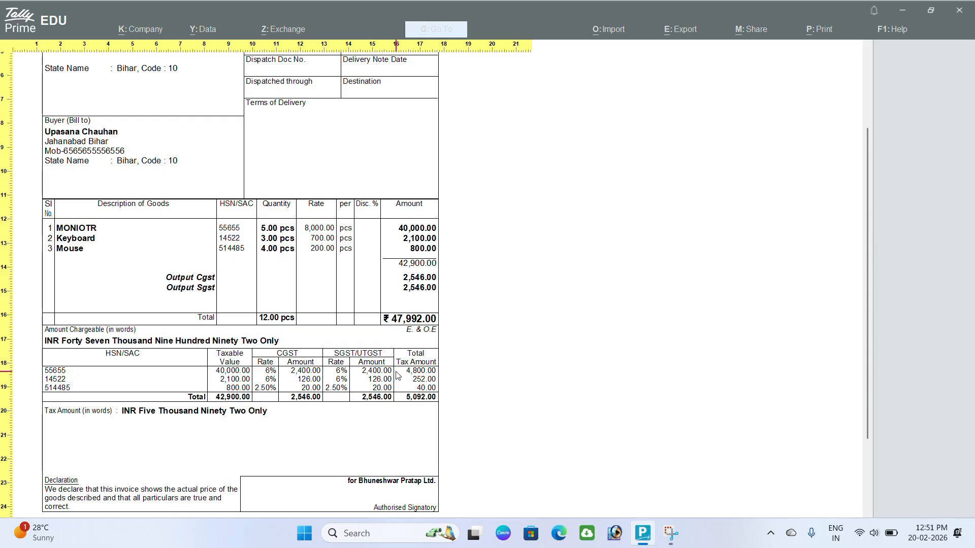
pyautogui.scroll(-1, 397, 376)
pyautogui.scroll(-1, 397, 386)
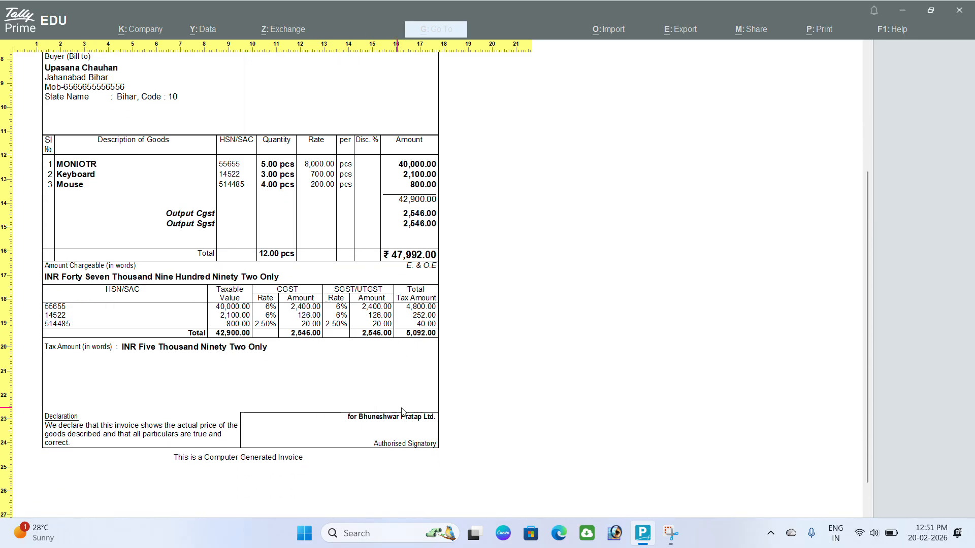